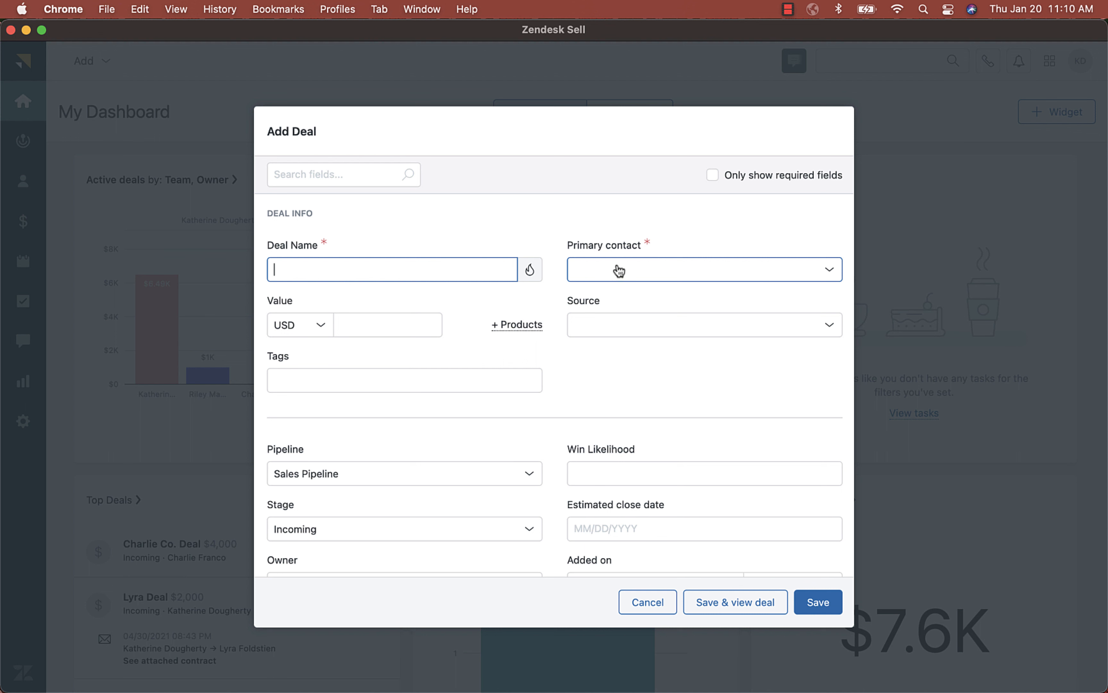
Review the new deal's form, name the deal Deal Test 2, and save it so its record opens
{"action": "scroll", "coordinate": [620, 271], "scroll_direction": "down", "scroll_amount": 2}
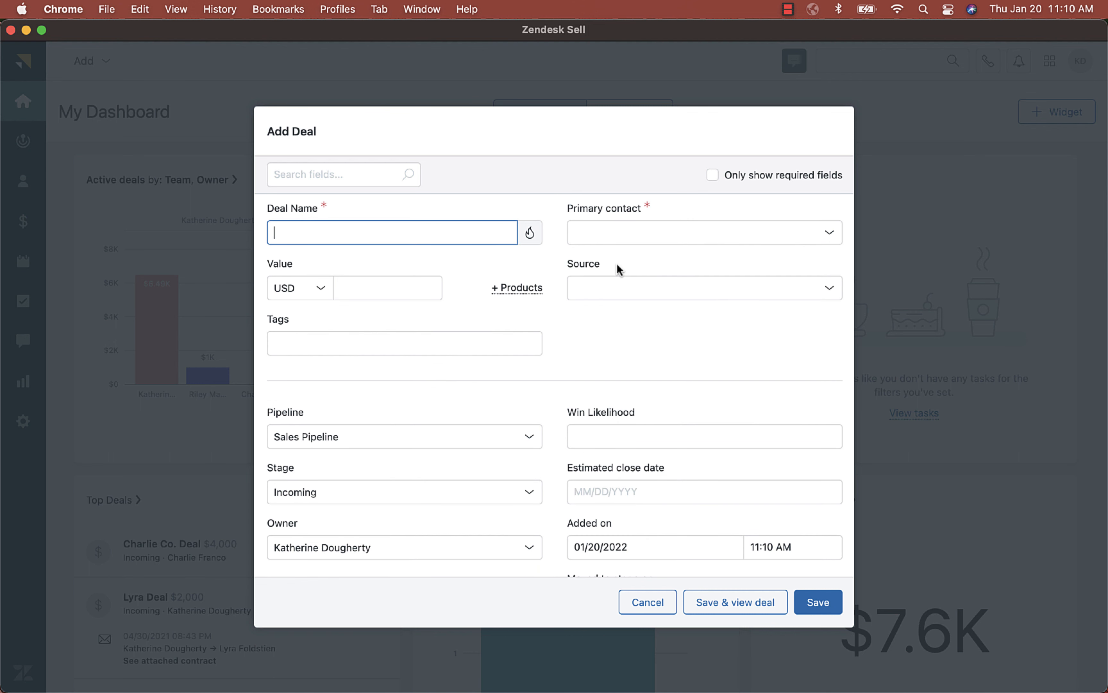
{"action": "left_click", "coordinate": [373, 291]}
{"action": "left_click", "coordinate": [361, 331]}
{"action": "scroll", "coordinate": [439, 518], "scroll_direction": "down", "scroll_amount": 5}
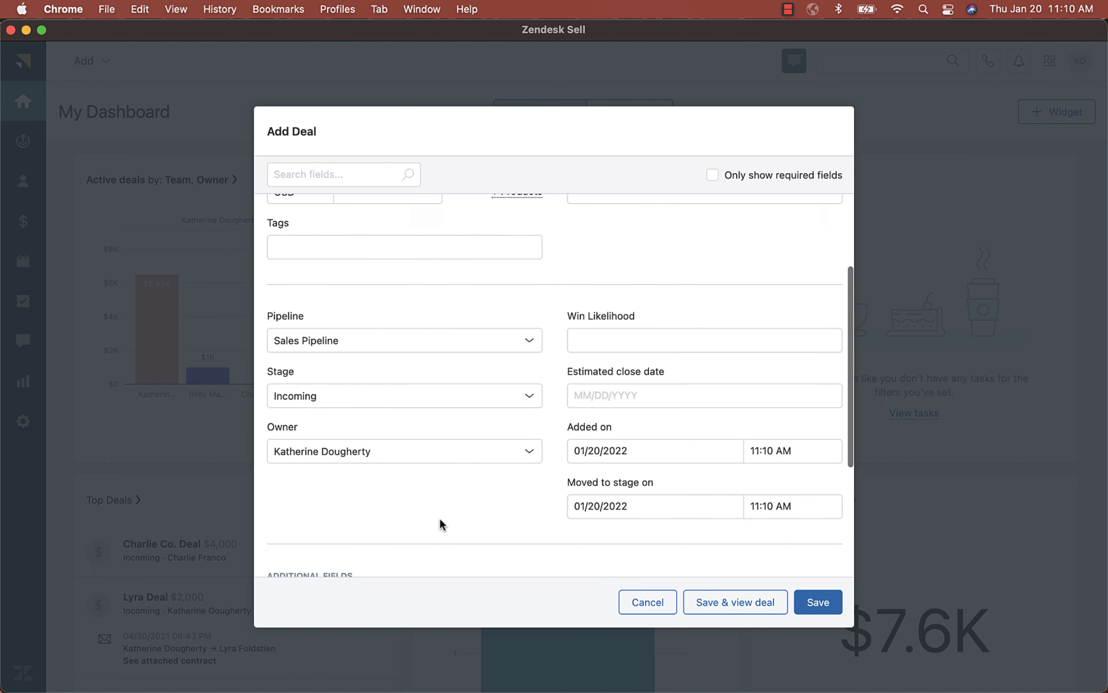
{"action": "scroll", "coordinate": [439, 518], "scroll_direction": "down", "scroll_amount": 3}
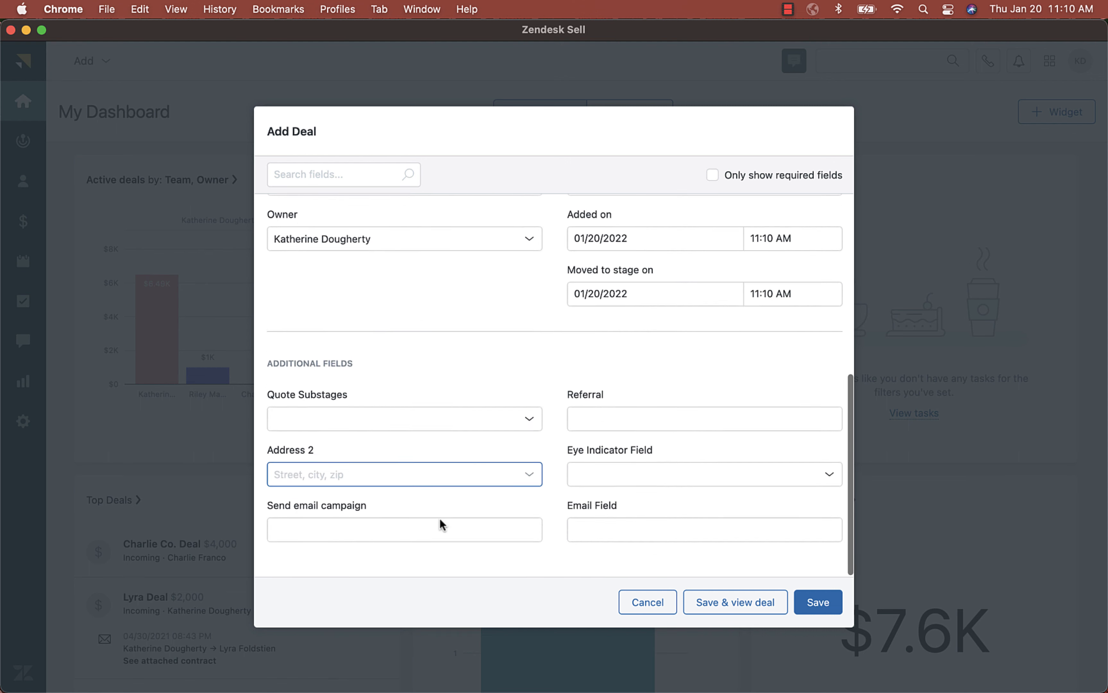
{"action": "scroll", "coordinate": [439, 518], "scroll_direction": "up", "scroll_amount": 5}
{"action": "scroll", "coordinate": [439, 517], "scroll_direction": "up", "scroll_amount": 3}
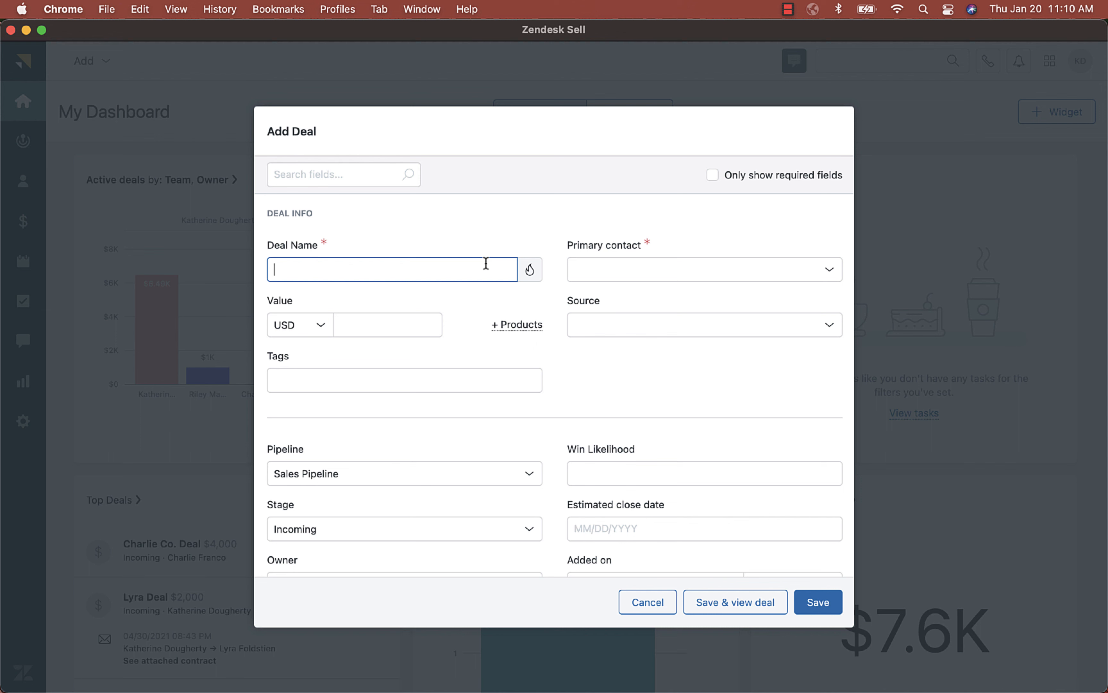
{"action": "type", "text": "Deal Test 2"}
{"action": "left_click", "coordinate": [759, 597]}
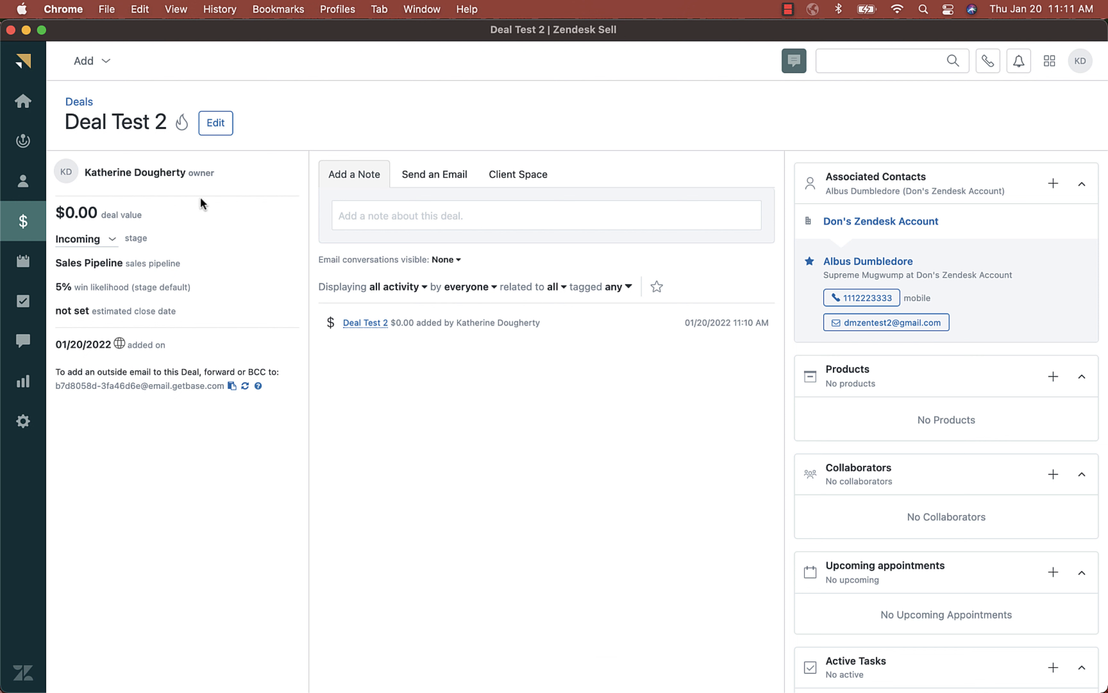
Open the primary contact's record from the deal and examine the deals associated with that contact
{"action": "mouse_move", "coordinate": [209, 224]}
{"action": "left_click", "coordinate": [891, 265]}
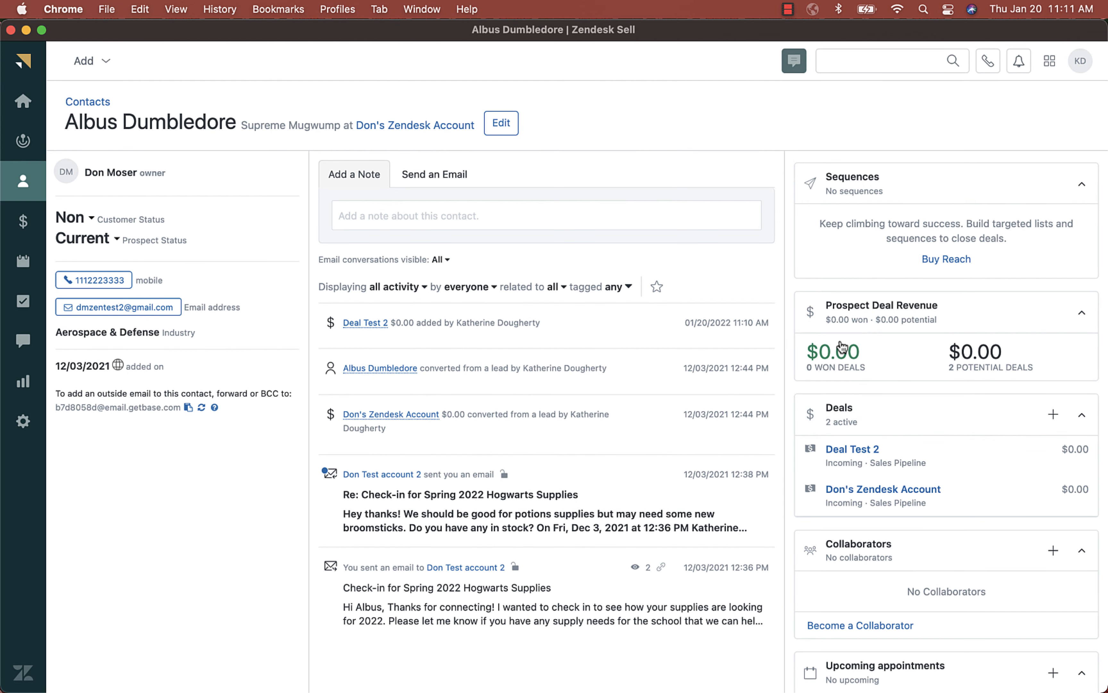
{"action": "scroll", "coordinate": [916, 383], "scroll_direction": "down", "scroll_amount": 1}
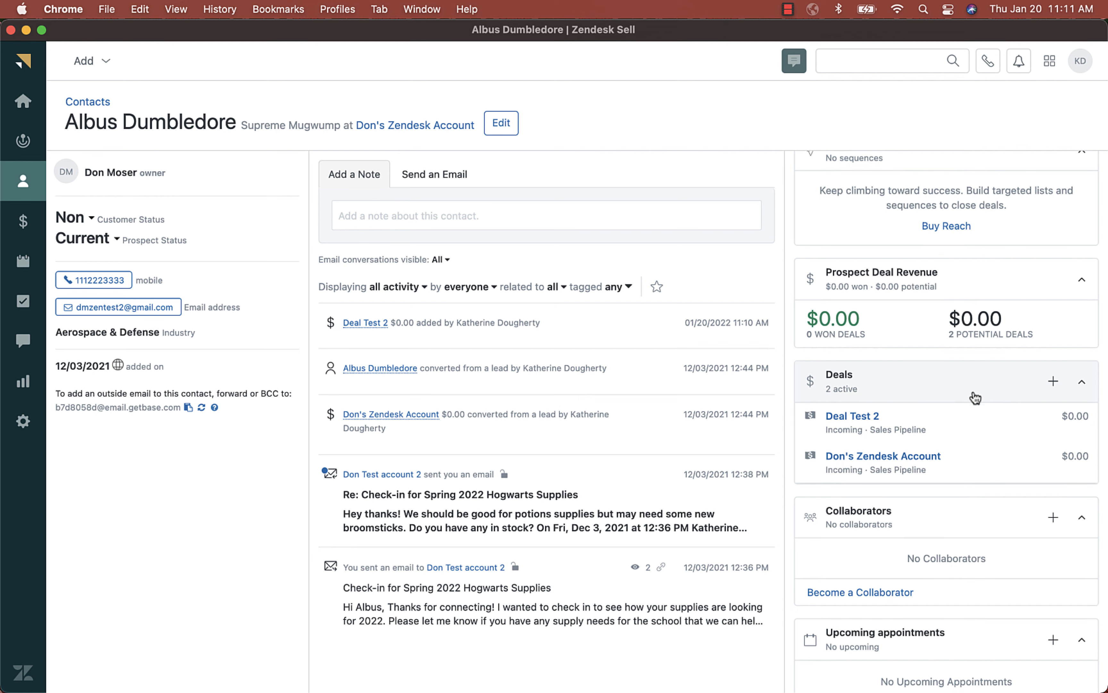
{"action": "scroll", "coordinate": [973, 397], "scroll_direction": "down", "scroll_amount": 3}
{"action": "scroll", "coordinate": [976, 397], "scroll_direction": "down", "scroll_amount": 1}
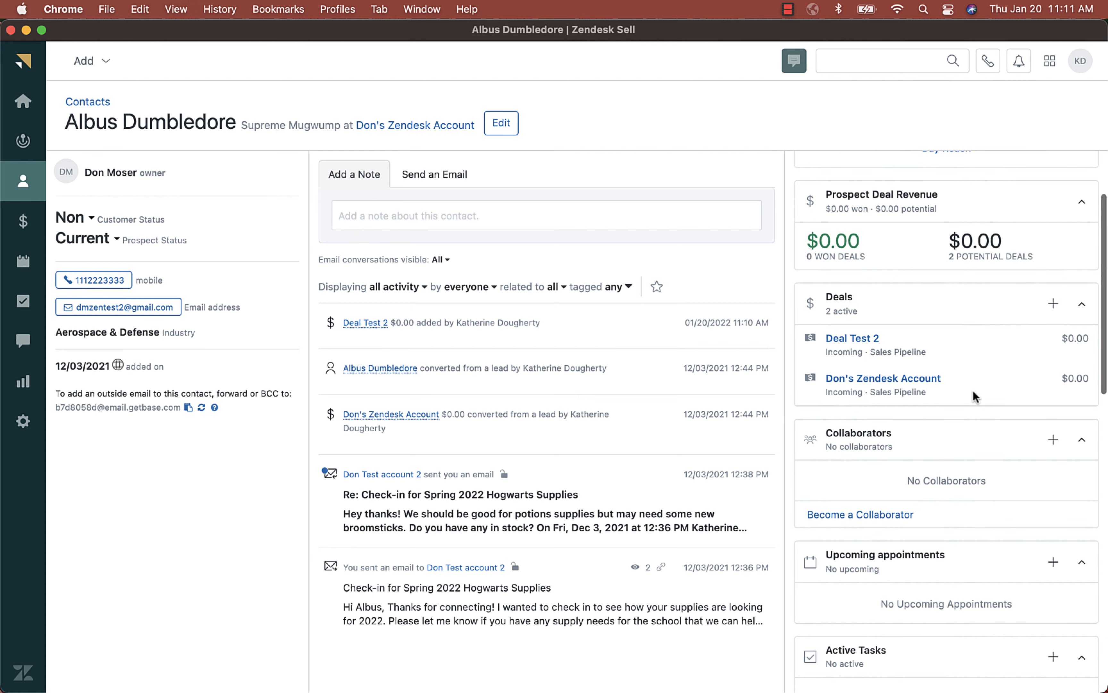
Add another deal from the contact's Deals section, name it Deal Test 3, and save it
{"action": "left_click", "coordinate": [1054, 304]}
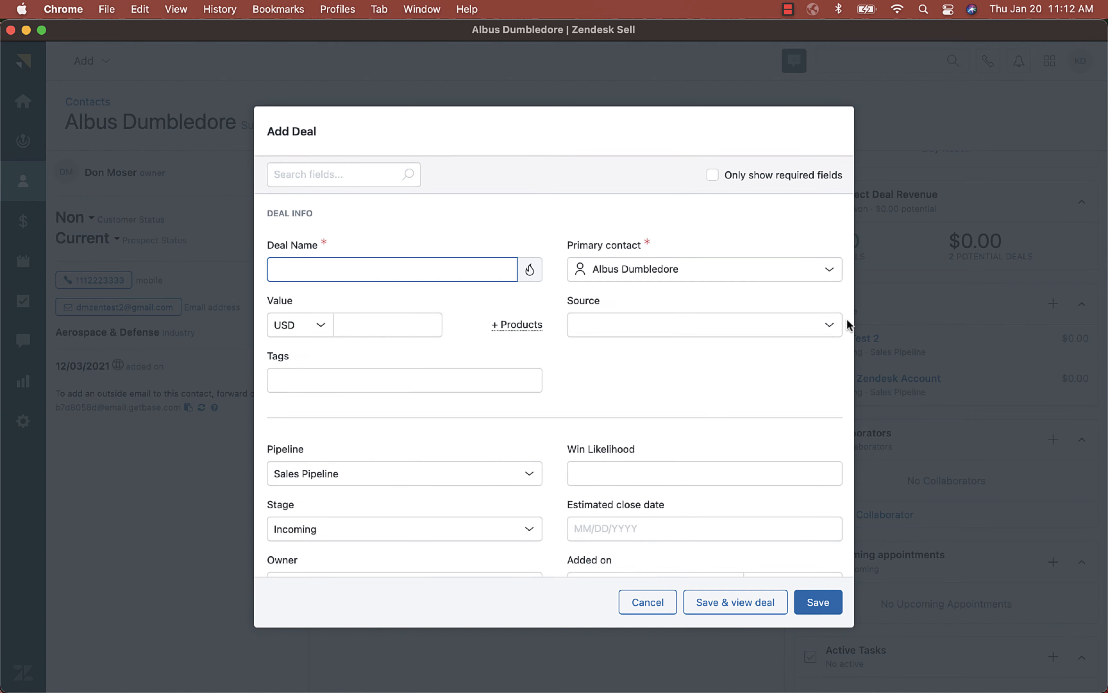
{"action": "scroll", "coordinate": [756, 372], "scroll_direction": "down", "scroll_amount": 2}
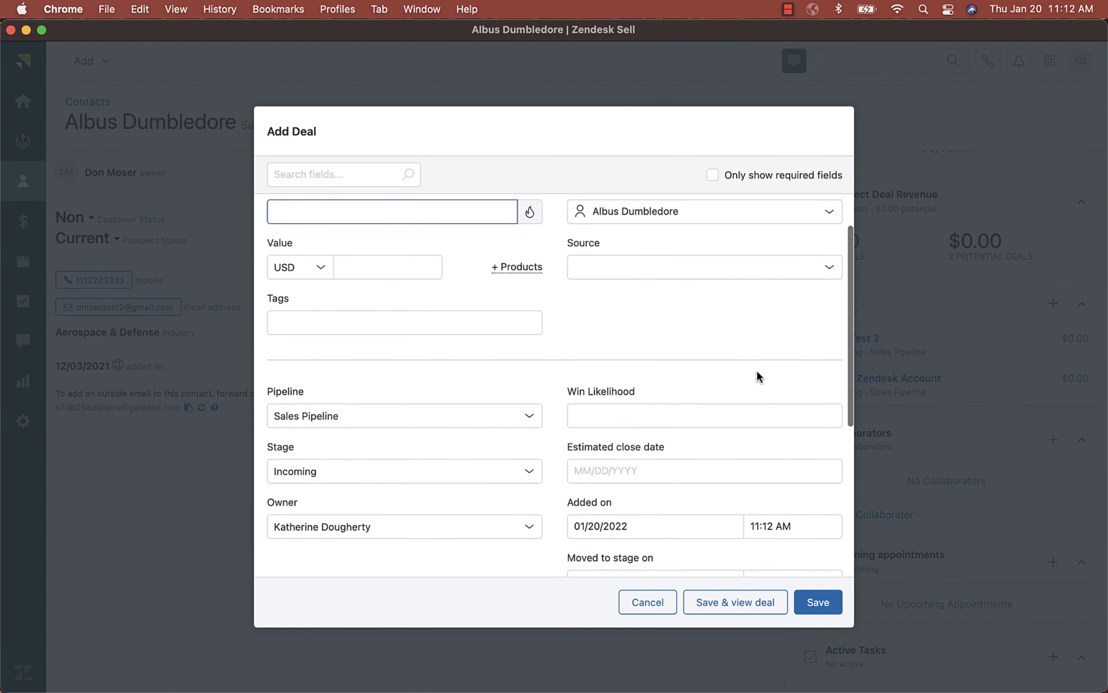
{"action": "scroll", "coordinate": [756, 371], "scroll_direction": "up", "scroll_amount": 2}
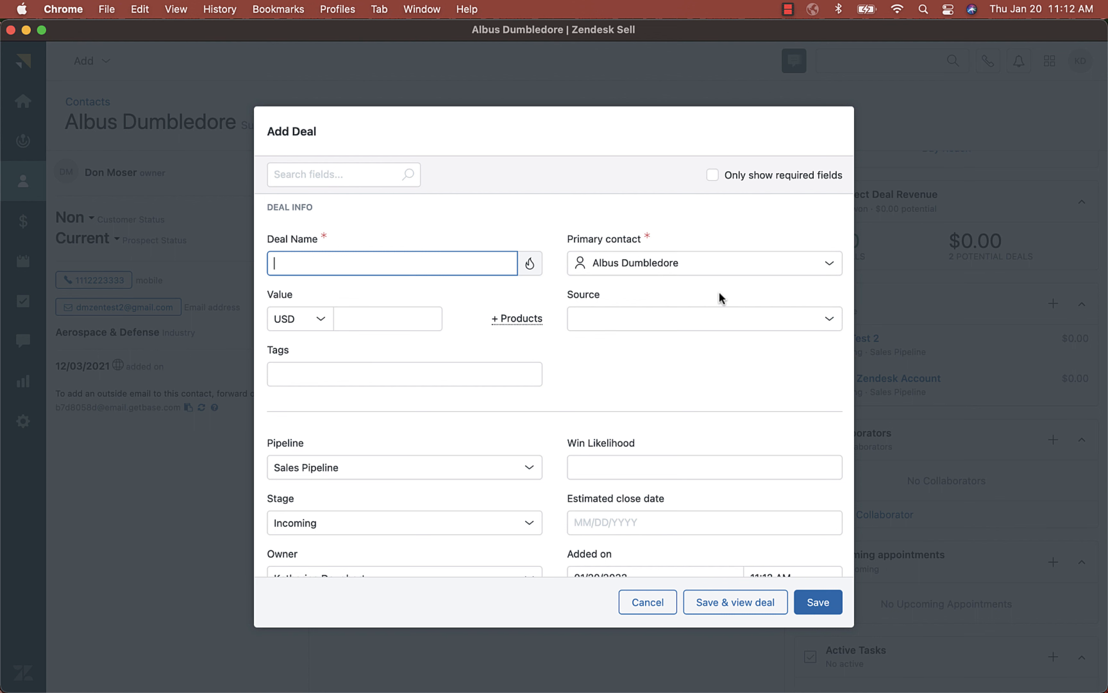
{"action": "scroll", "coordinate": [718, 291], "scroll_direction": "down", "scroll_amount": 3}
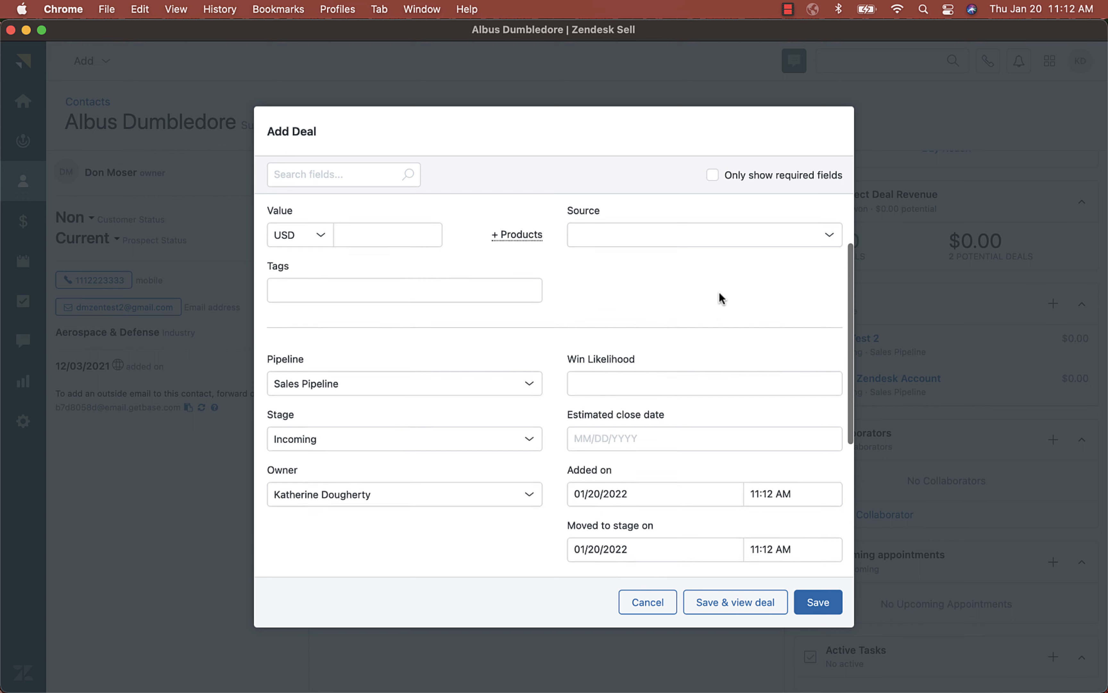
{"action": "scroll", "coordinate": [720, 292], "scroll_direction": "down", "scroll_amount": 5}
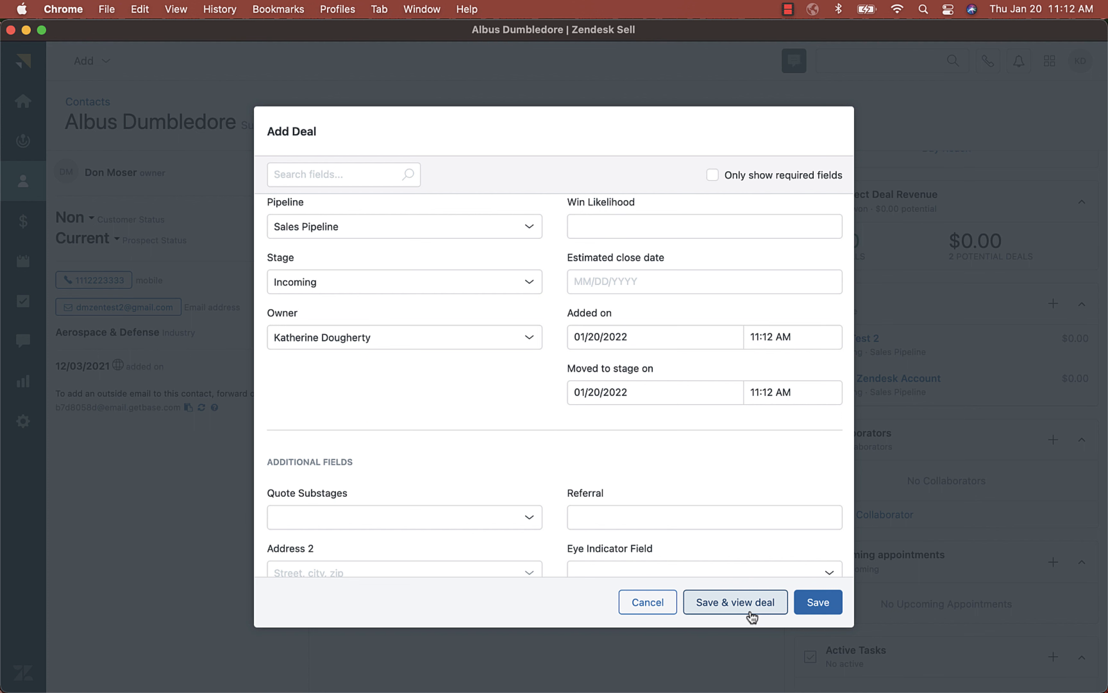
{"action": "left_click", "coordinate": [816, 614]}
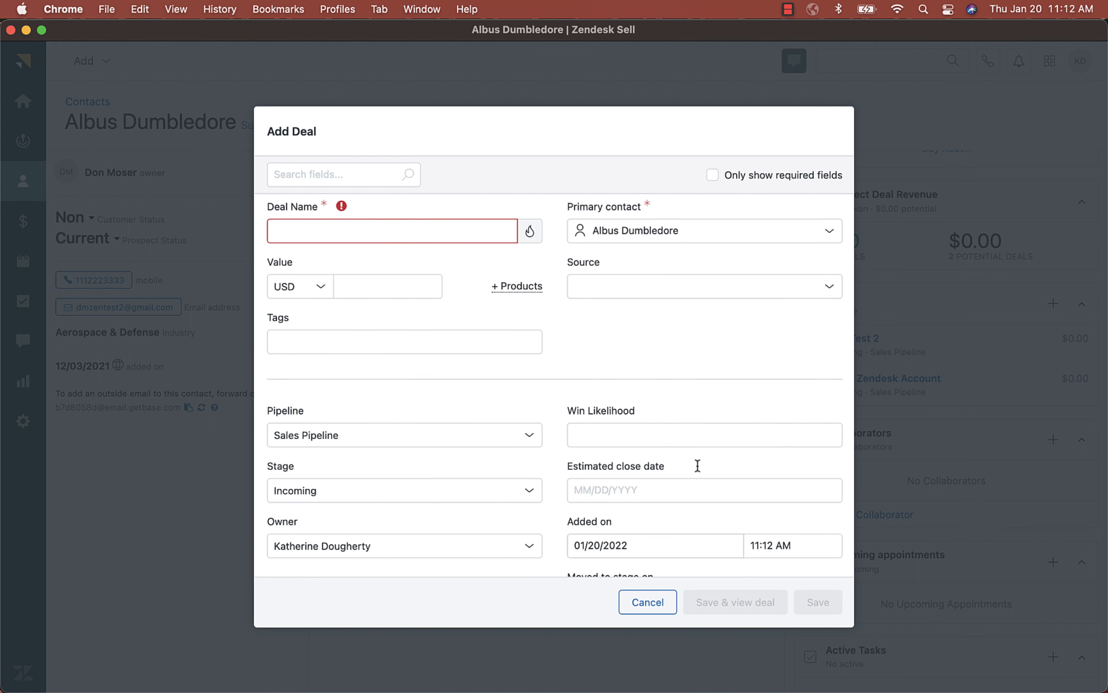
{"action": "left_click", "coordinate": [466, 236]}
{"action": "type", "text": "Deal Test 3"}
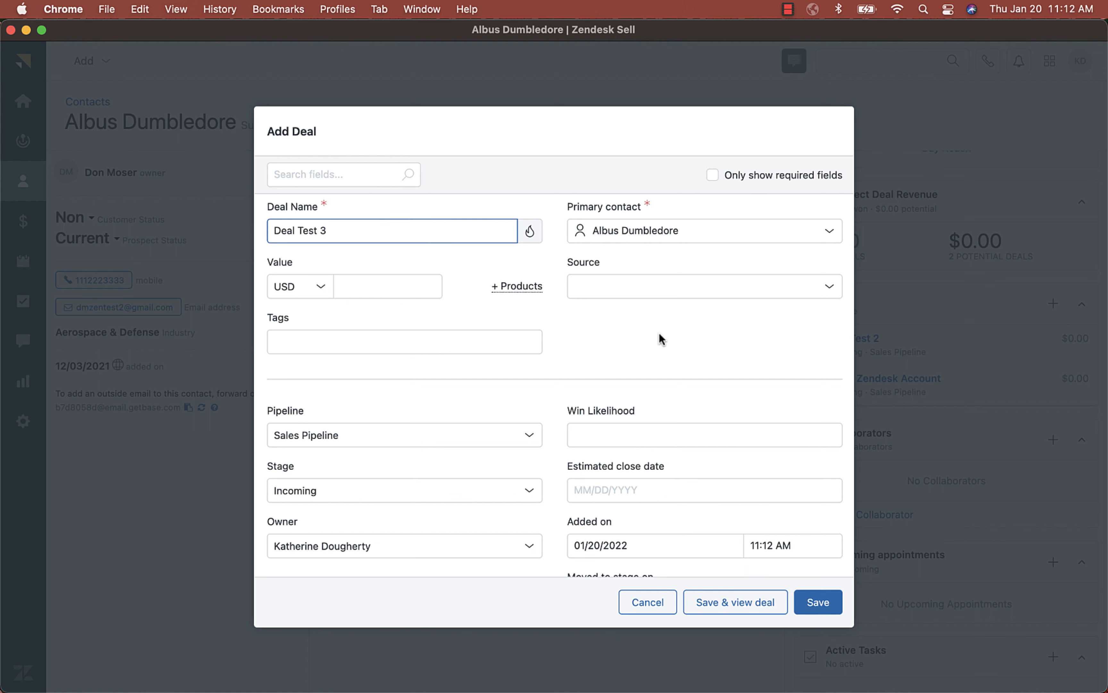
{"action": "left_click", "coordinate": [814, 614]}
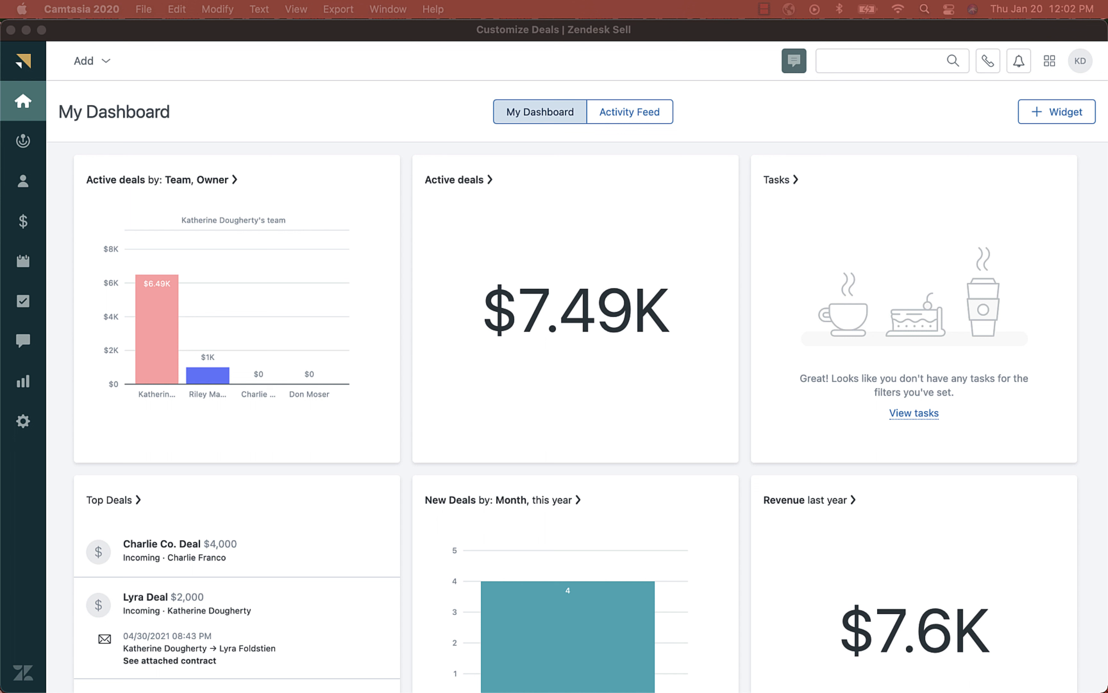
Add a contact tag named New Tag in the contact customization settings
{"action": "left_click", "coordinate": [33, 495]}
{"action": "left_click", "coordinate": [22, 421]}
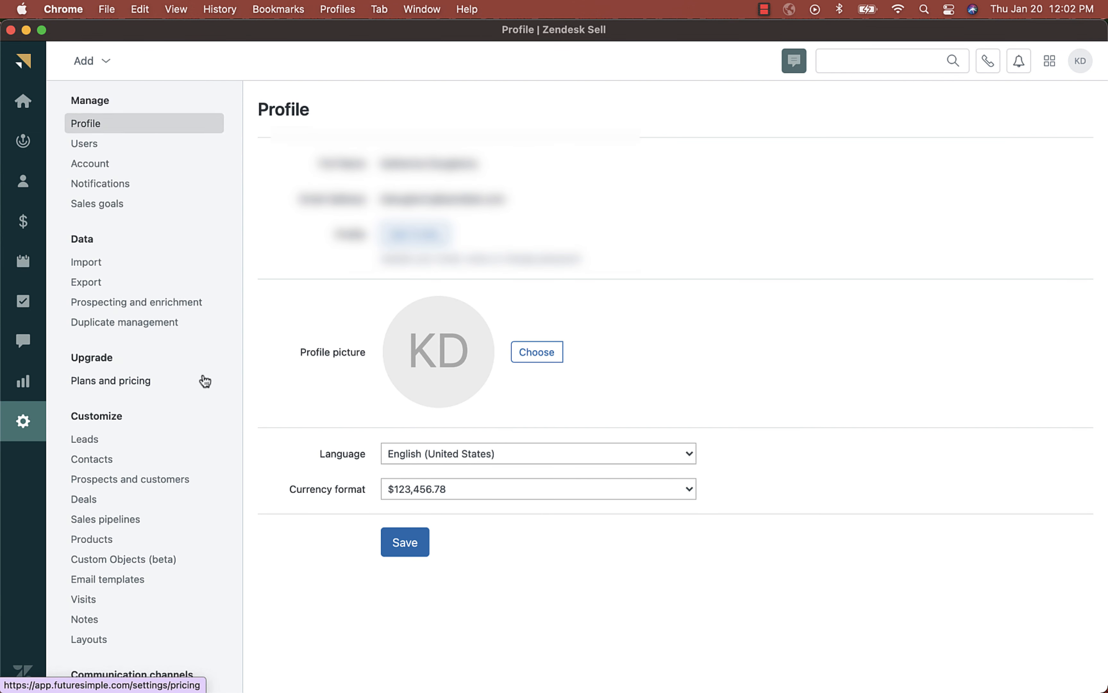
{"action": "scroll", "coordinate": [203, 378], "scroll_direction": "down", "scroll_amount": 2}
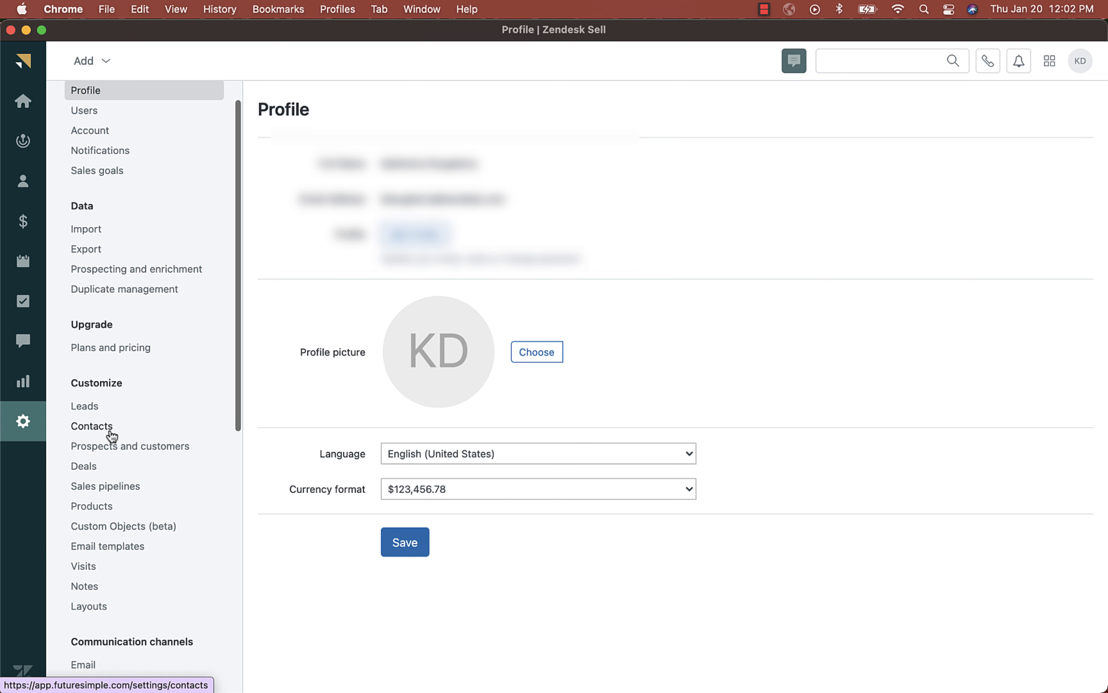
{"action": "left_click", "coordinate": [92, 427]}
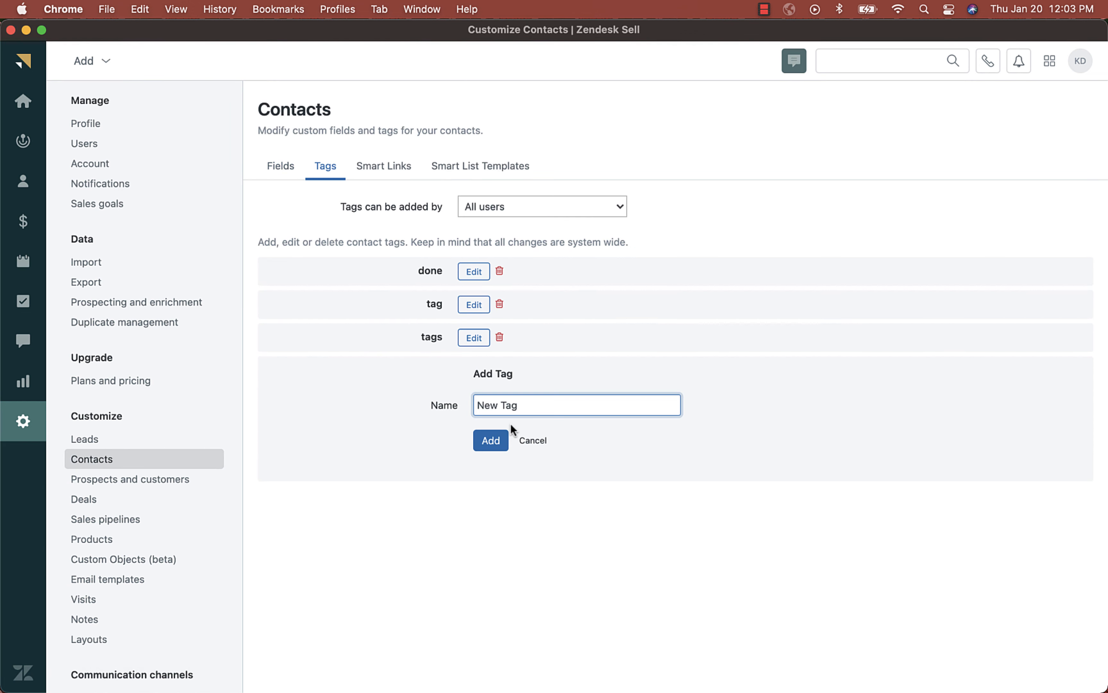
{"action": "left_click", "coordinate": [493, 440]}
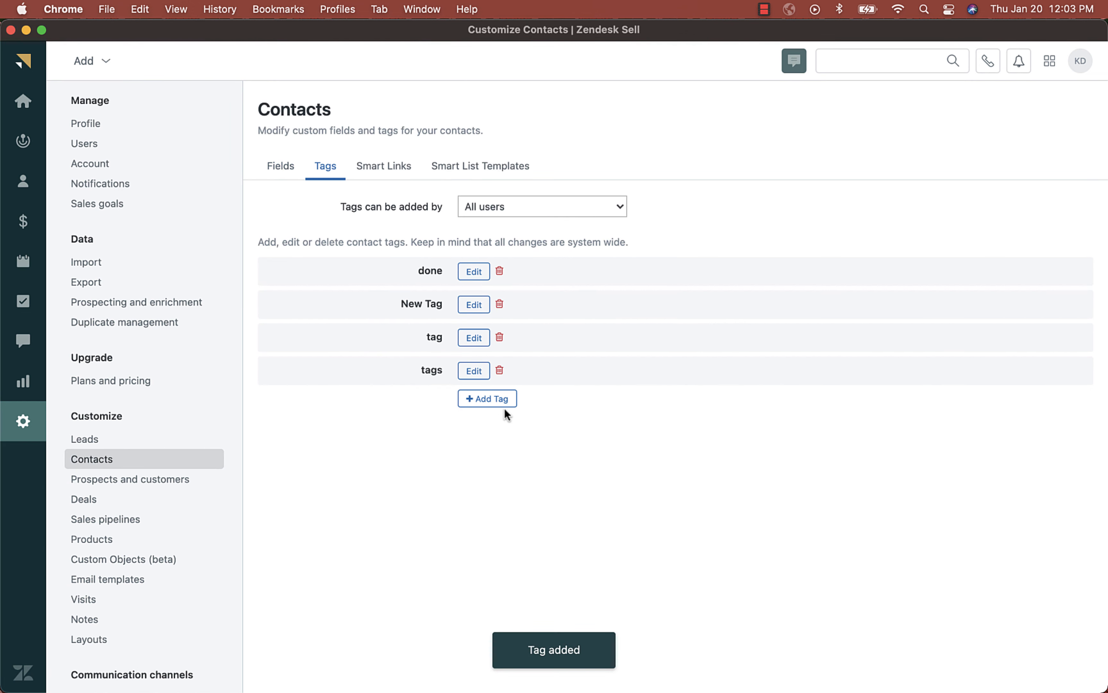
{"action": "left_click", "coordinate": [503, 401]}
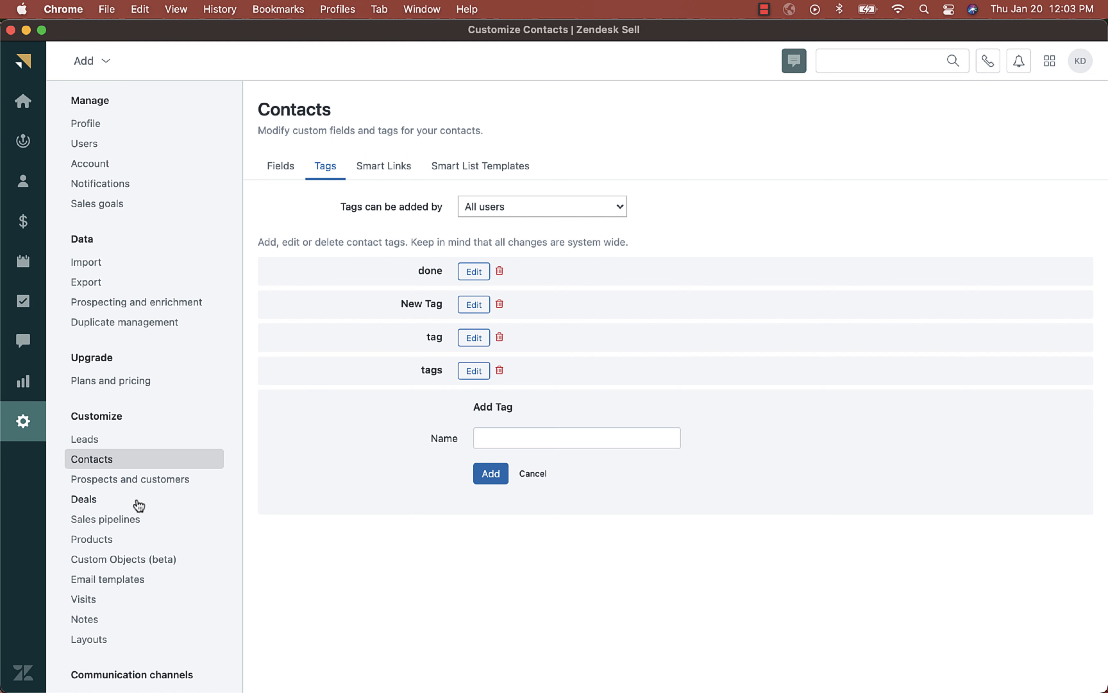
Add a deal tag named New Tag Deals in the deal customization settings
{"action": "left_click", "coordinate": [95, 501]}
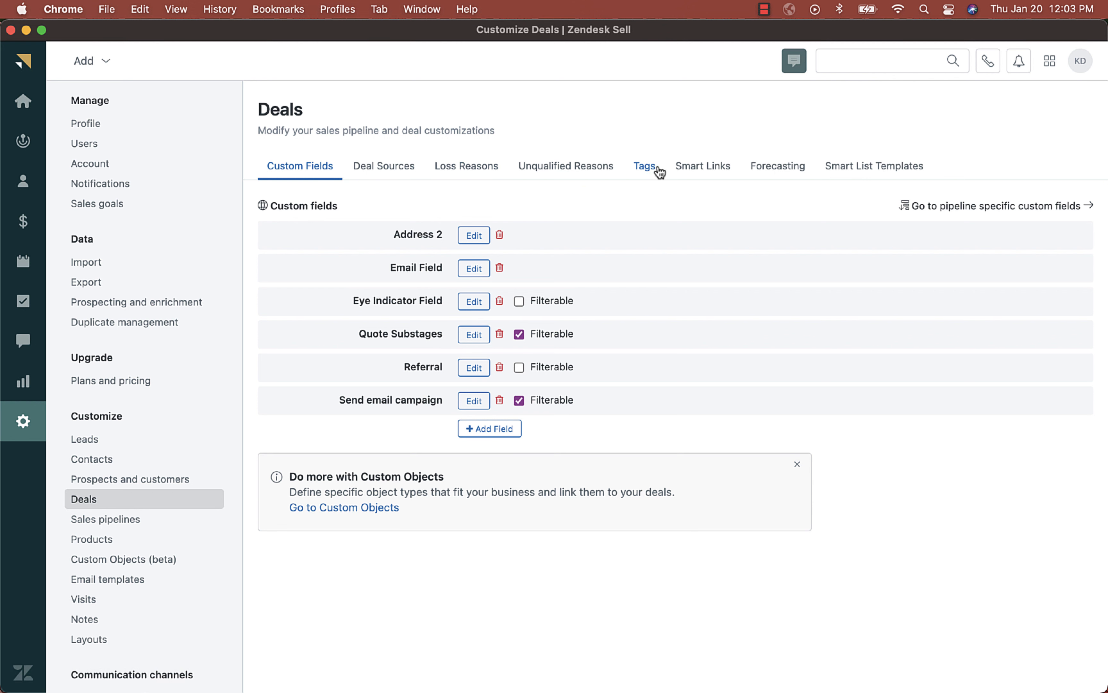
{"action": "left_click", "coordinate": [653, 172]}
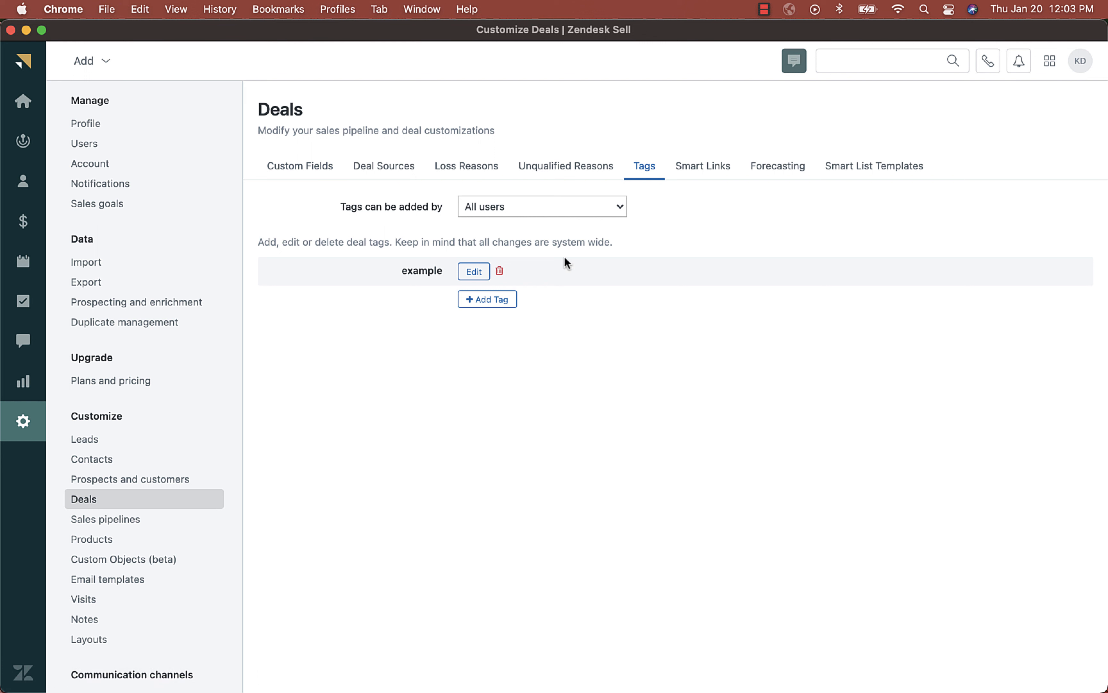
{"action": "left_click", "coordinate": [476, 304]}
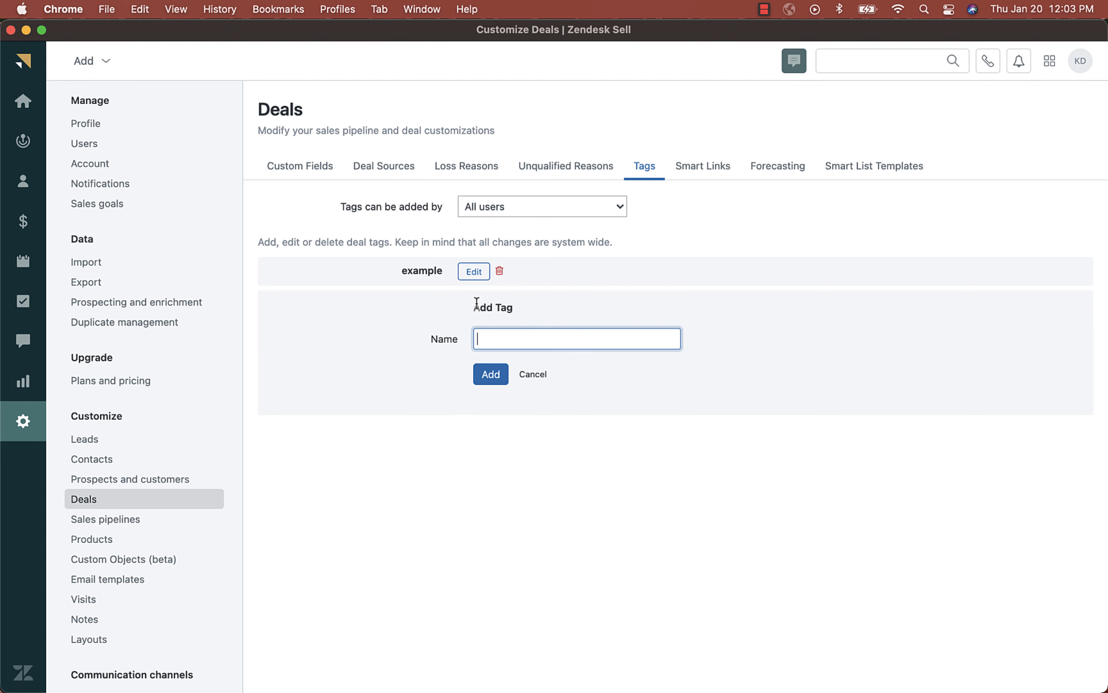
{"action": "type", "text": "New Tag Deals"}
{"action": "left_click", "coordinate": [490, 374]}
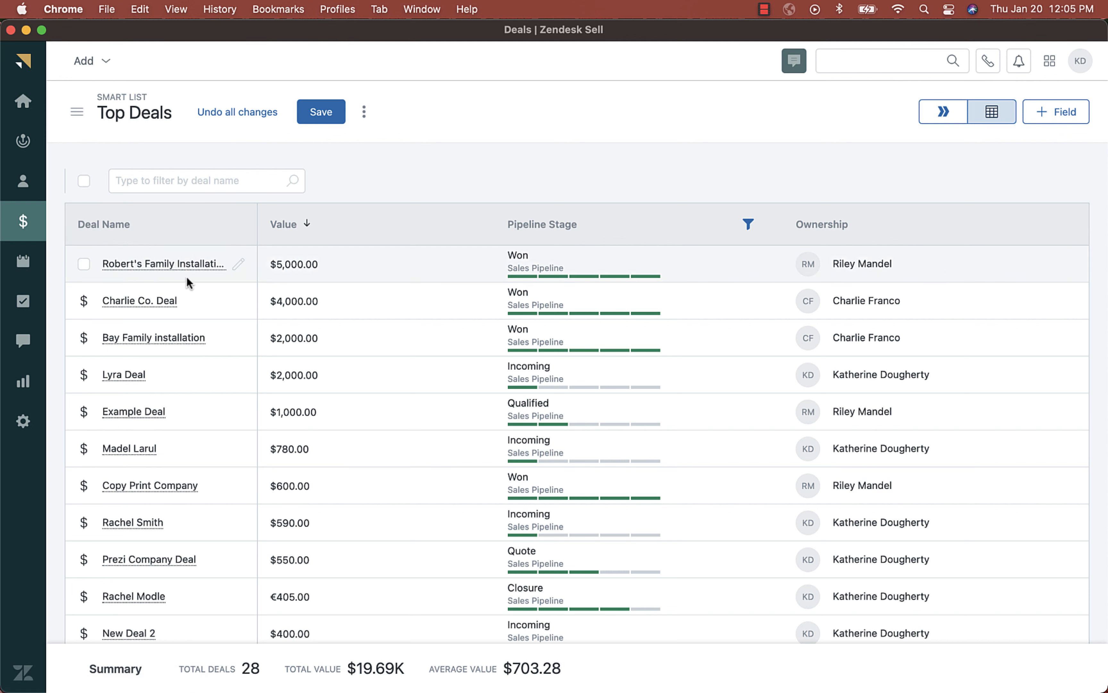
Assign the New Tag Deals tag to the Charlie Co. Deal record and save the deal
{"action": "left_click", "coordinate": [136, 298]}
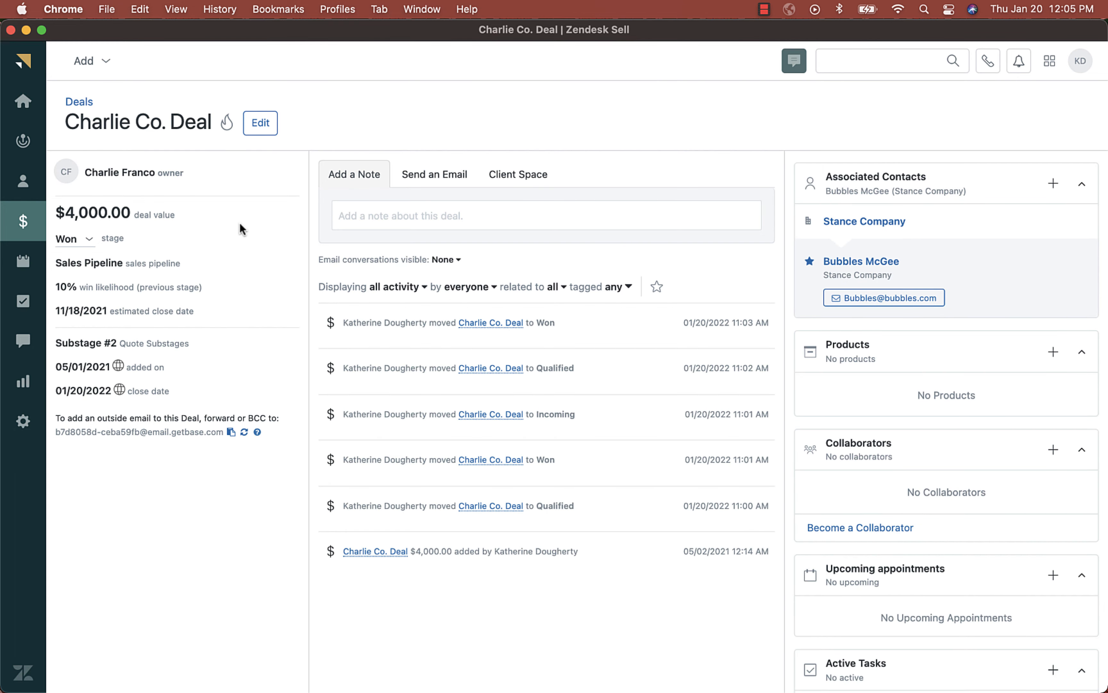
{"action": "left_click", "coordinate": [260, 122]}
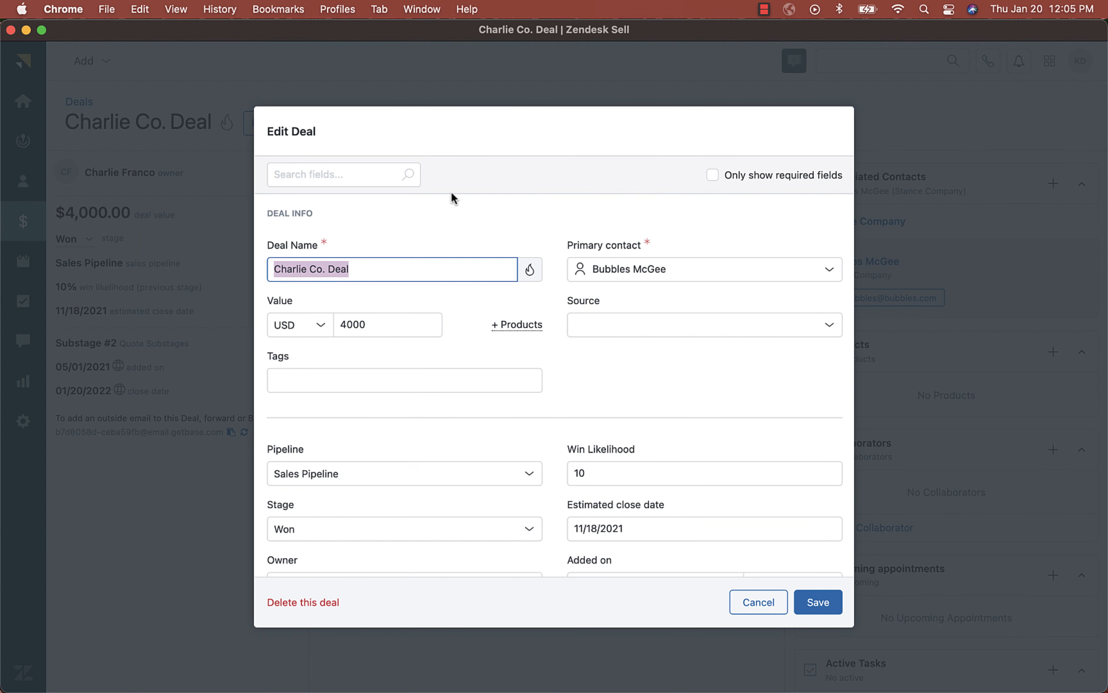
{"action": "left_click", "coordinate": [361, 380]}
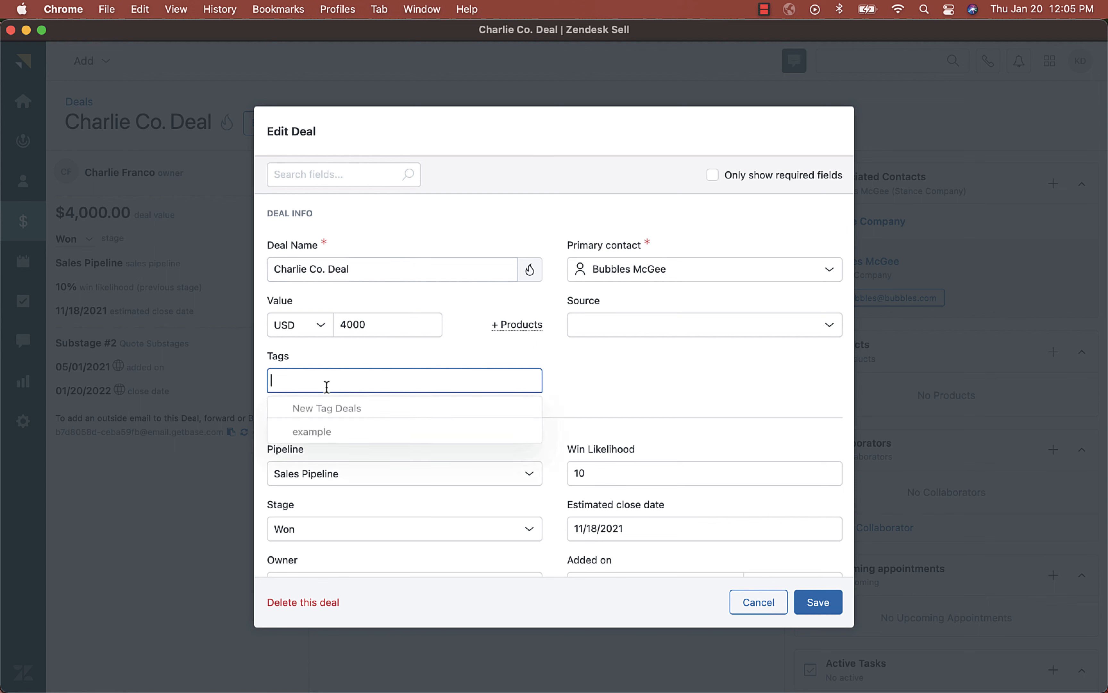
{"action": "left_click", "coordinate": [326, 409]}
{"action": "left_click", "coordinate": [816, 604]}
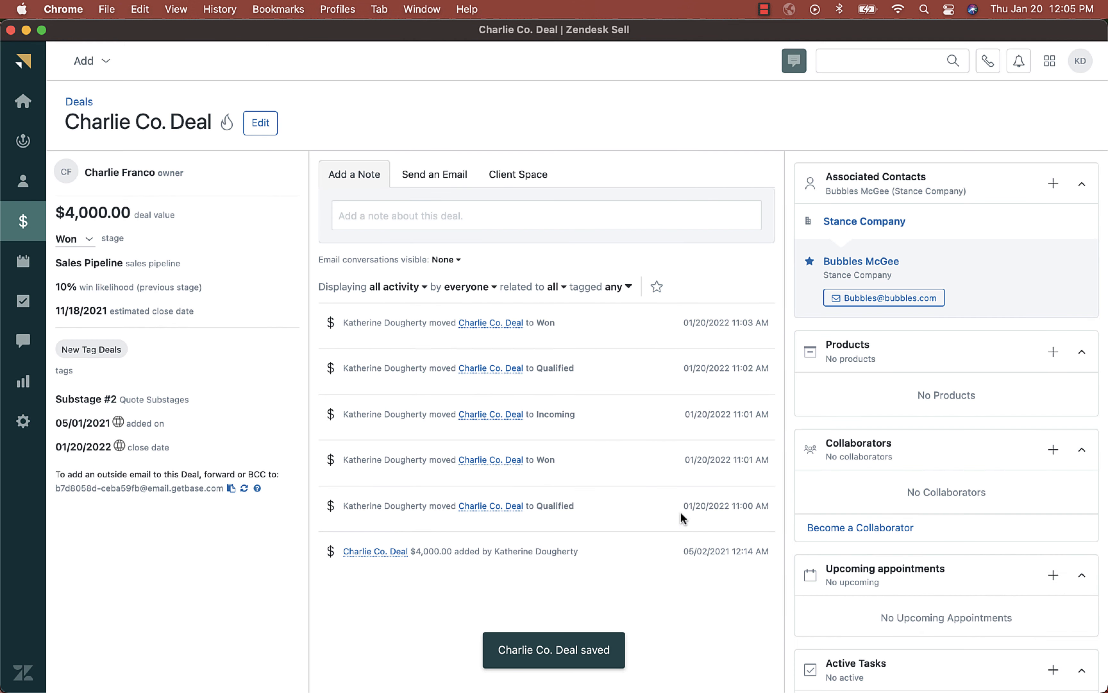
Return to the Top Deals smart list and search the fields available to add for "t"
{"action": "left_click", "coordinate": [25, 221]}
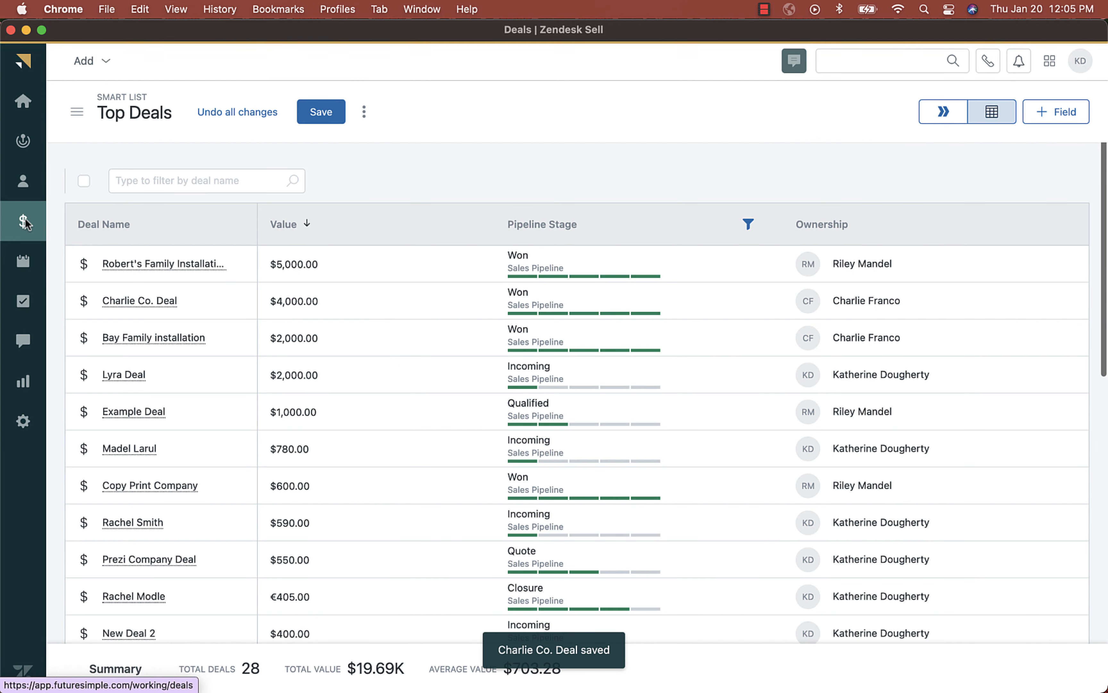
{"action": "left_click", "coordinate": [1063, 111]}
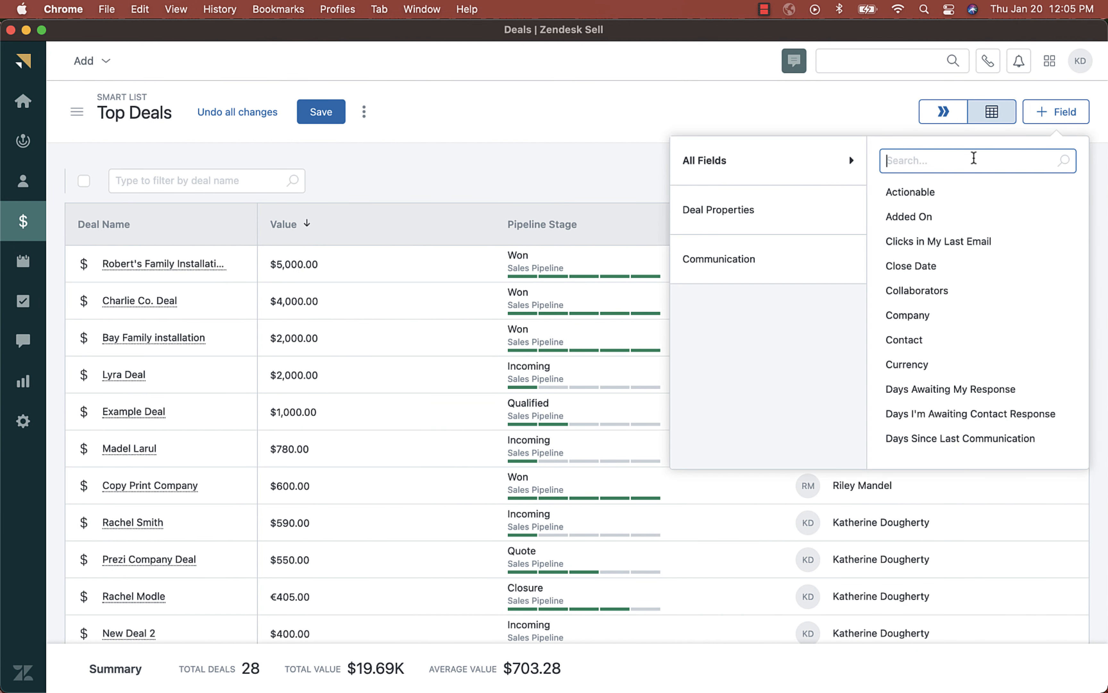
{"action": "type", "text": "t"}
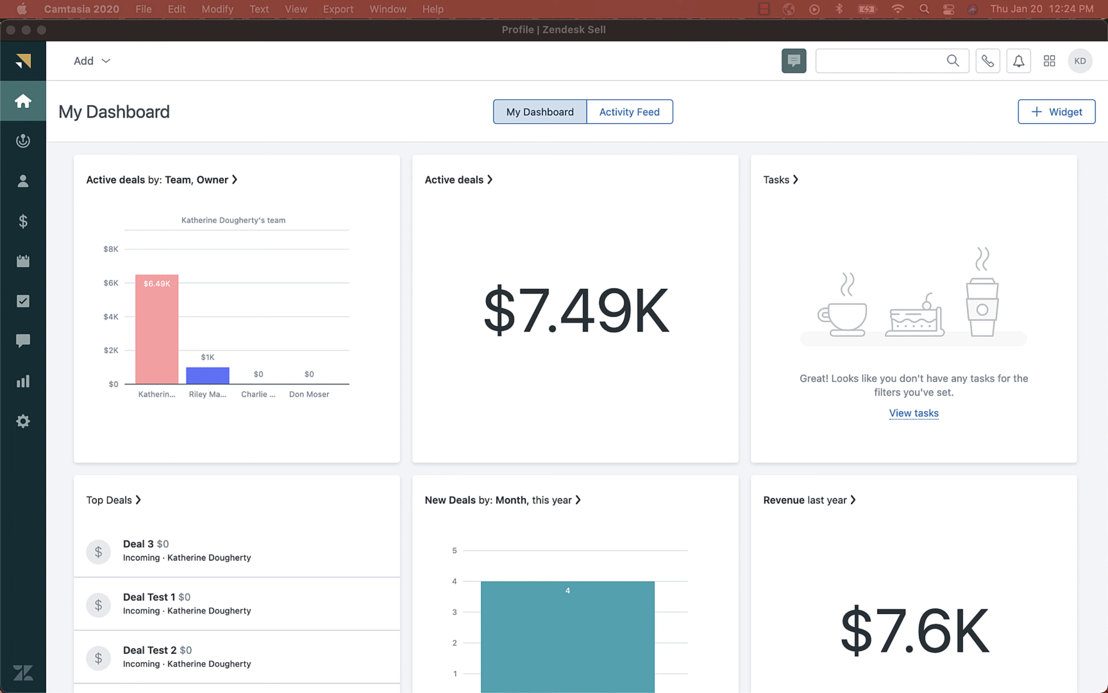
Add a custom deal field labelled Field Name 2 with the Checkbox type in the deal customization settings and save it
{"action": "left_click", "coordinate": [23, 421]}
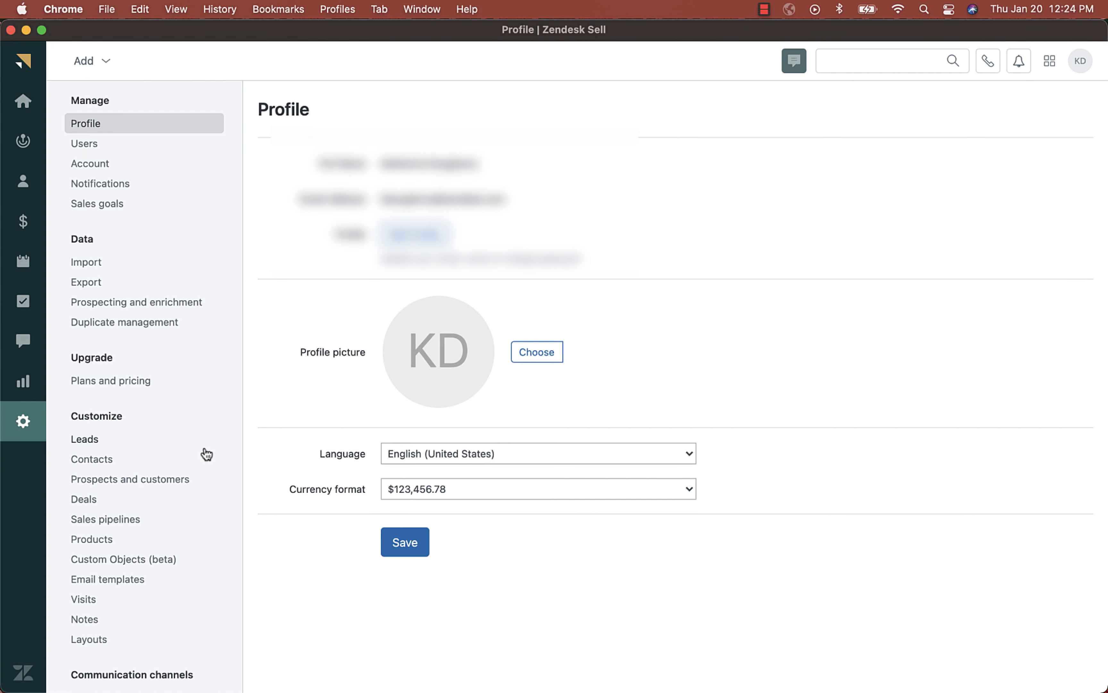
{"action": "scroll", "coordinate": [192, 458], "scroll_direction": "down", "scroll_amount": 1}
{"action": "left_click", "coordinate": [90, 464]}
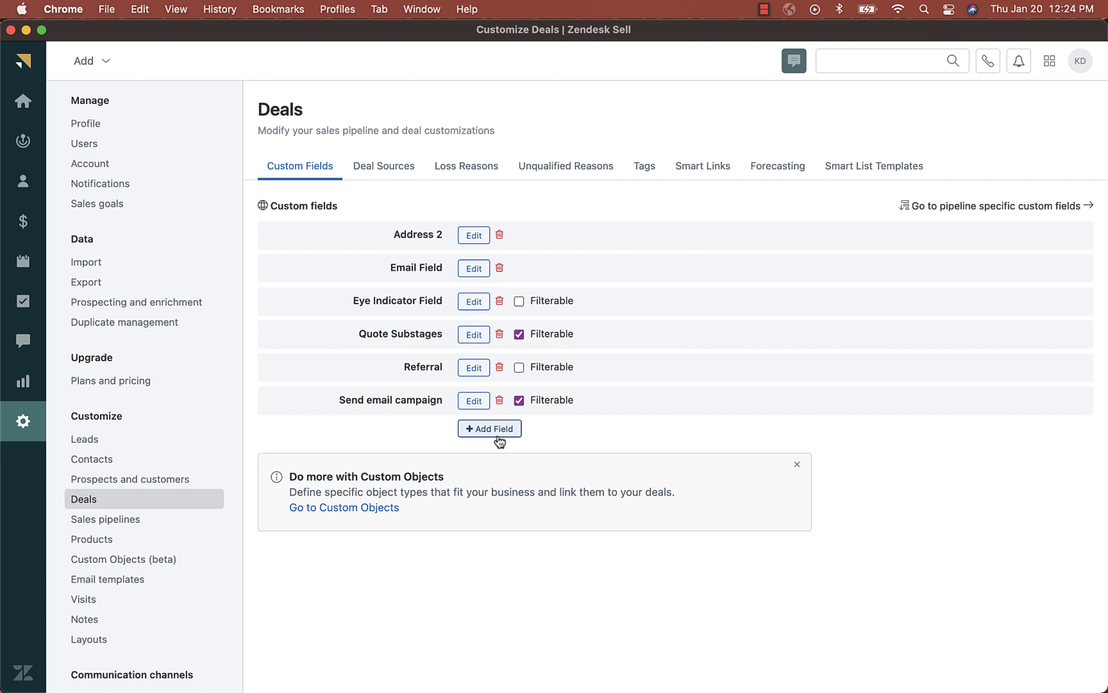
{"action": "left_click", "coordinate": [499, 439]}
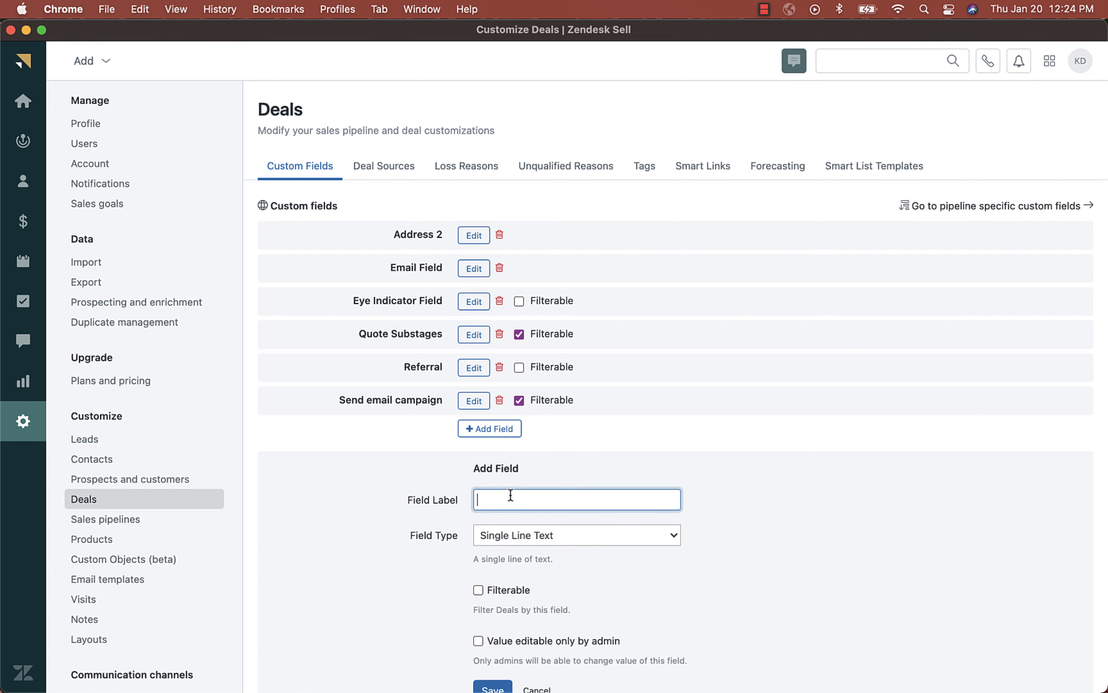
{"action": "type", "text": "Field Name 2"}
{"action": "left_click", "coordinate": [565, 543]}
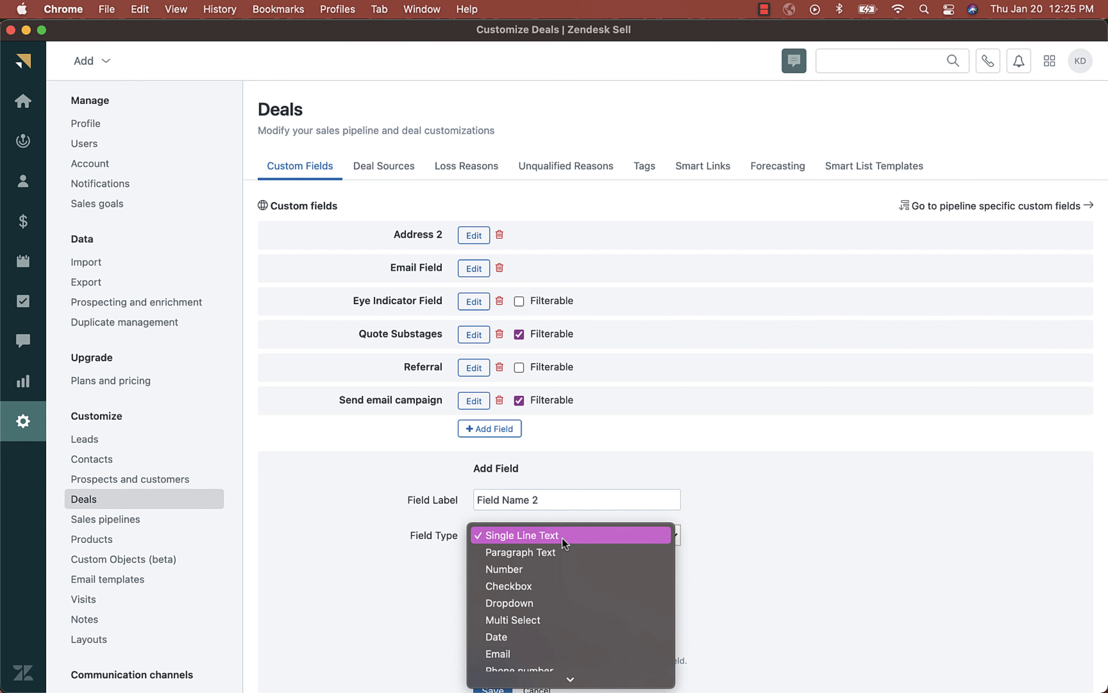
{"action": "scroll", "coordinate": [567, 589], "scroll_direction": "down", "scroll_amount": 1}
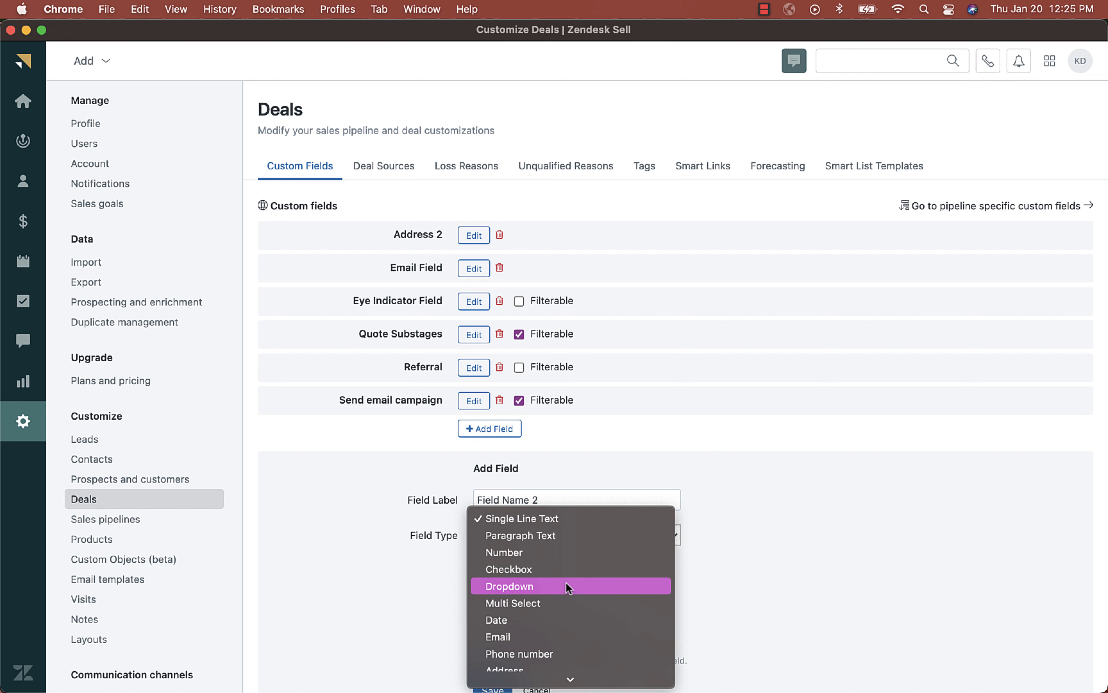
{"action": "left_click", "coordinate": [567, 572]}
{"action": "scroll", "coordinate": [566, 577], "scroll_direction": "down", "scroll_amount": 2}
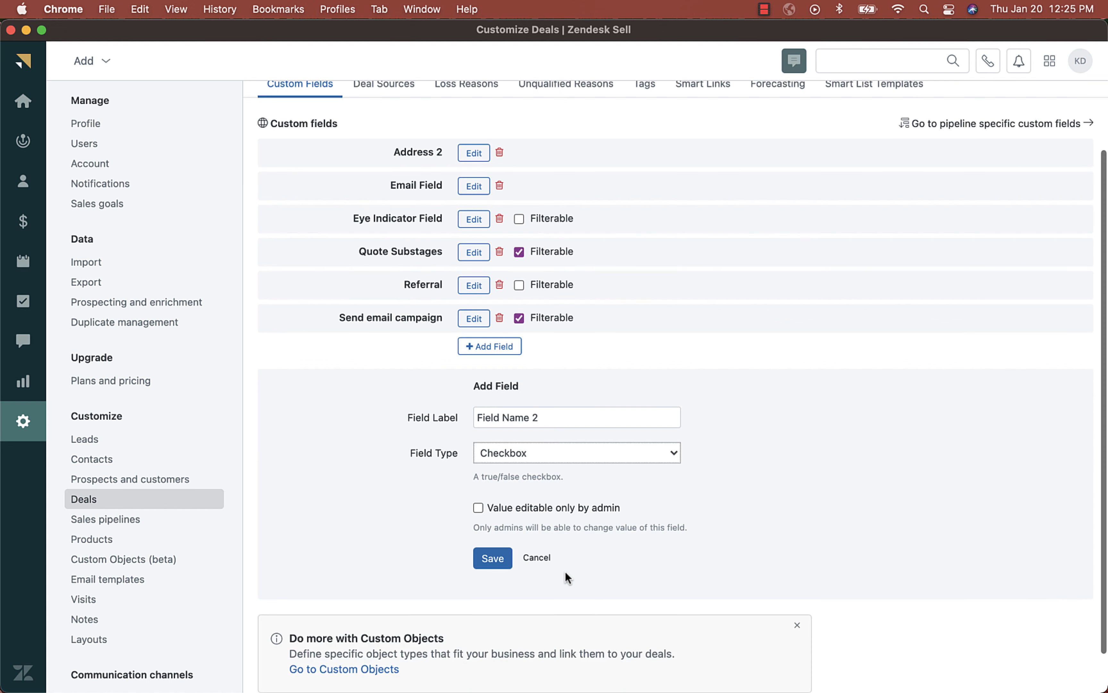
{"action": "left_click", "coordinate": [487, 558]}
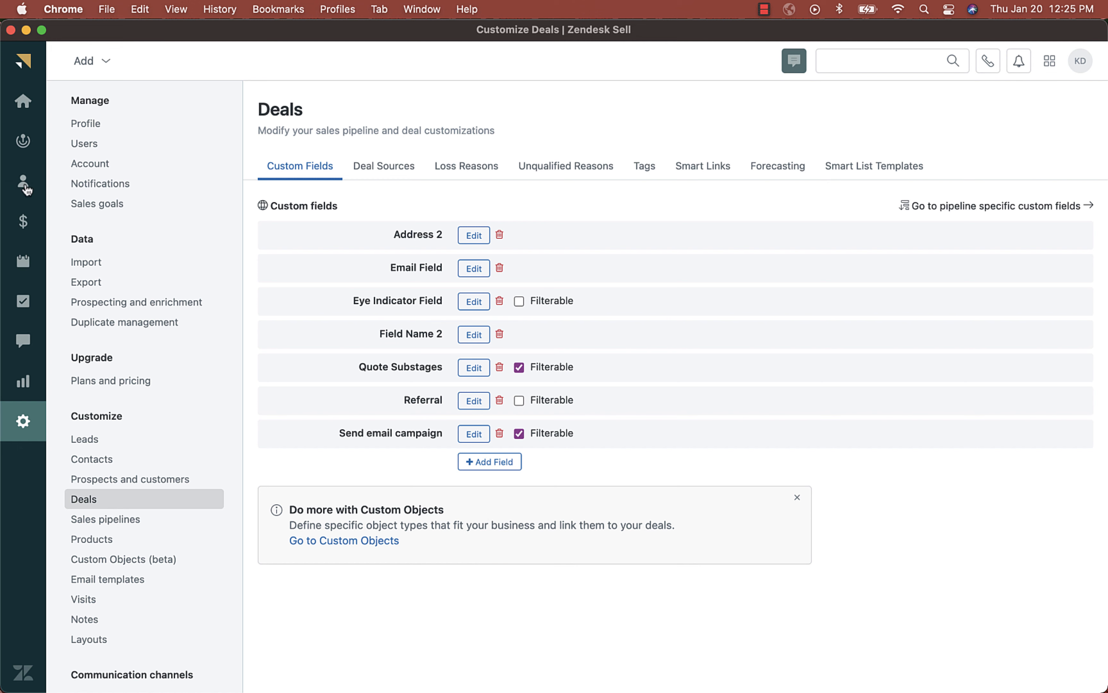
Add the Field Name 2 field as a column in the Top Deals smart list and review its values
{"action": "left_click", "coordinate": [23, 222]}
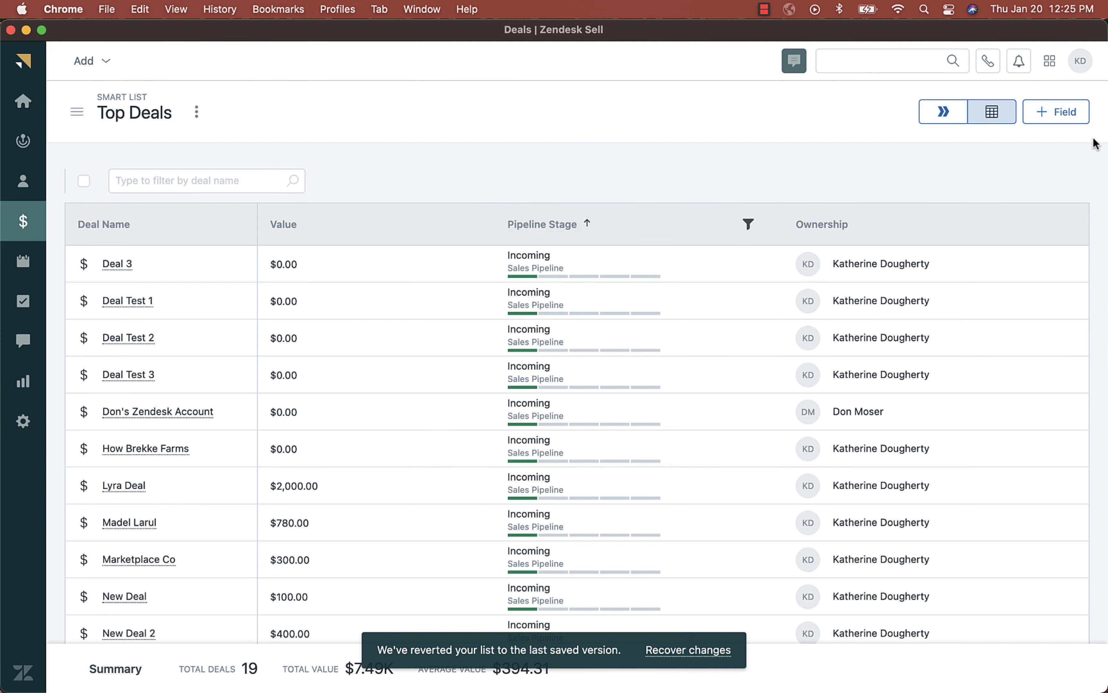
{"action": "left_click", "coordinate": [1046, 117]}
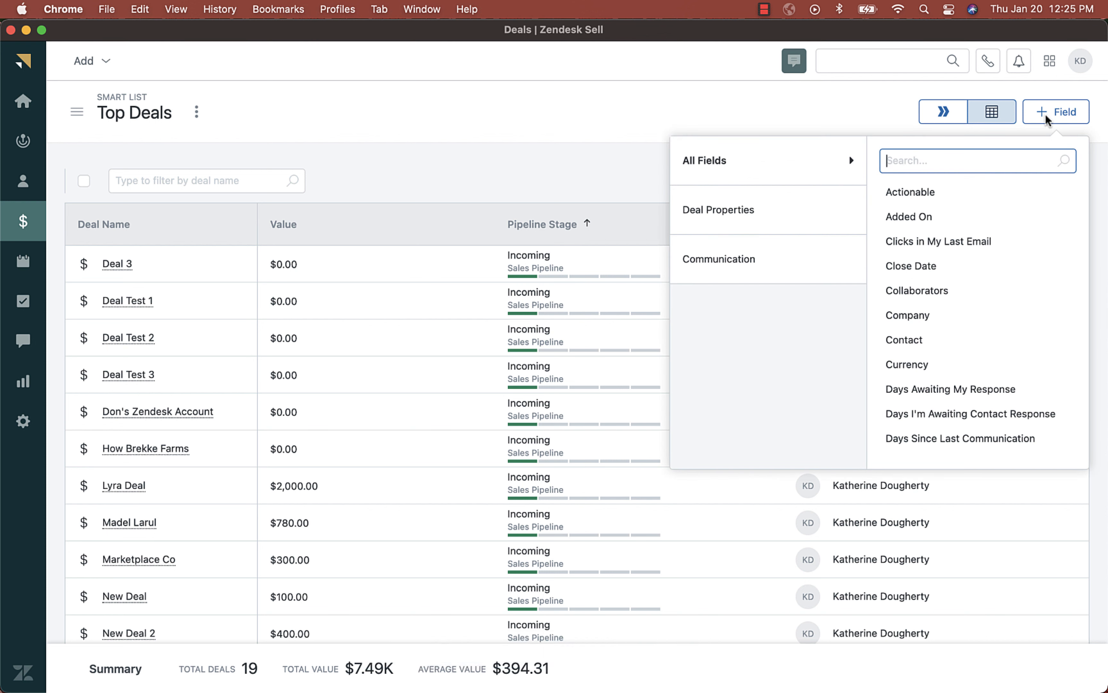
{"action": "type", "text": "fi"}
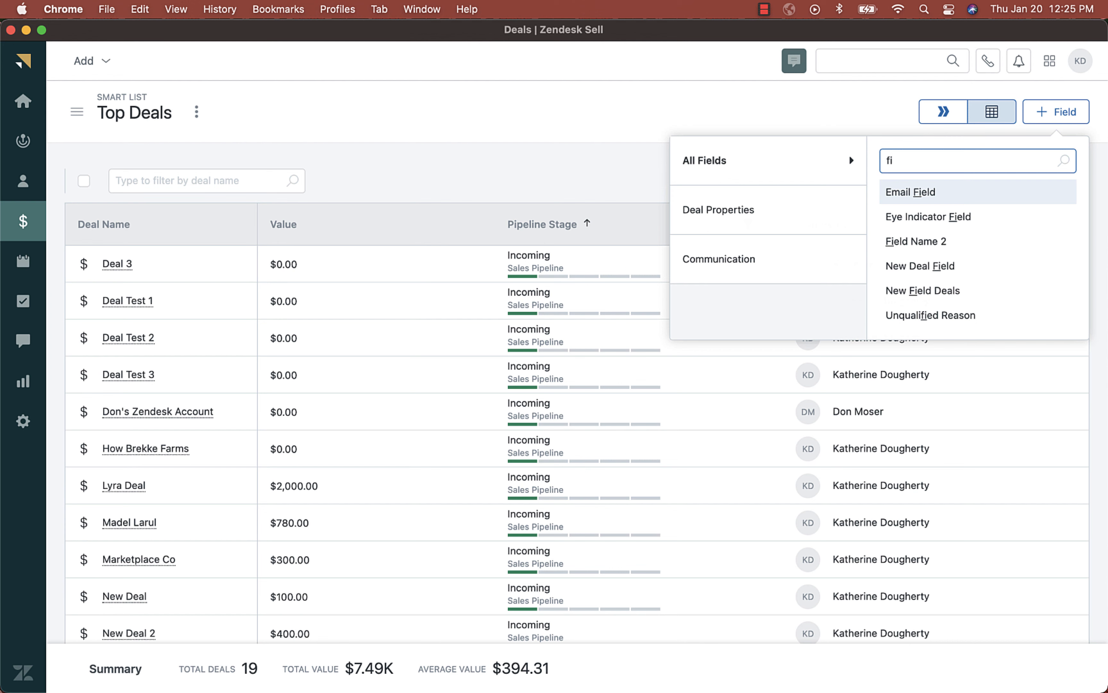
{"action": "left_click", "coordinate": [915, 241]}
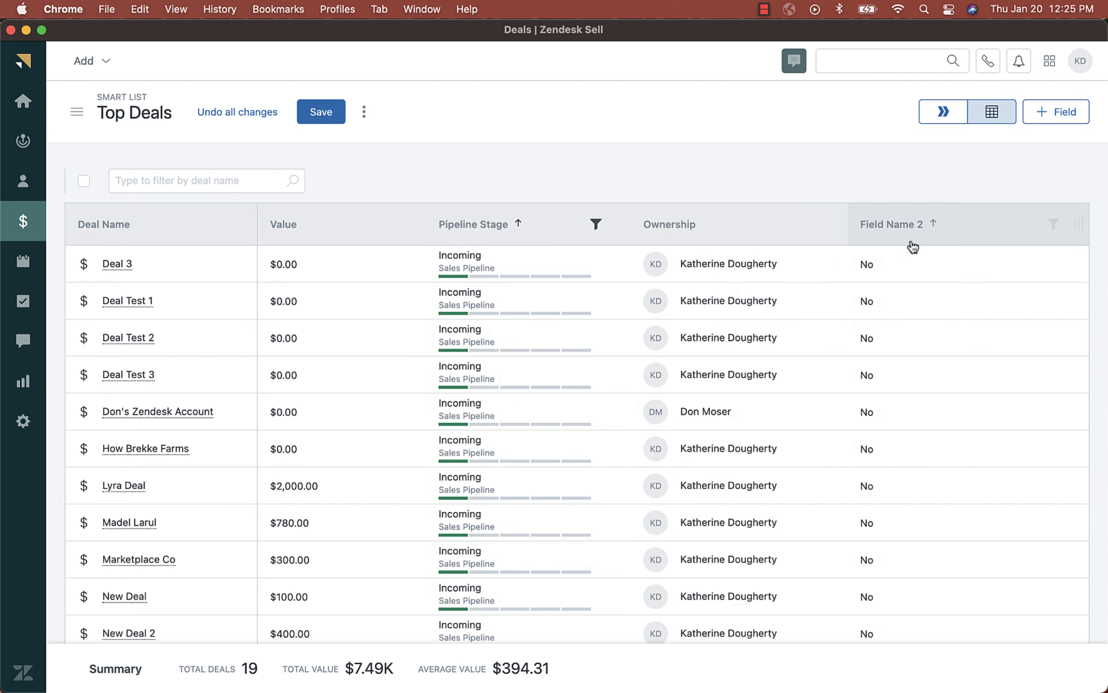
{"action": "scroll", "coordinate": [894, 284], "scroll_direction": "down", "scroll_amount": 2}
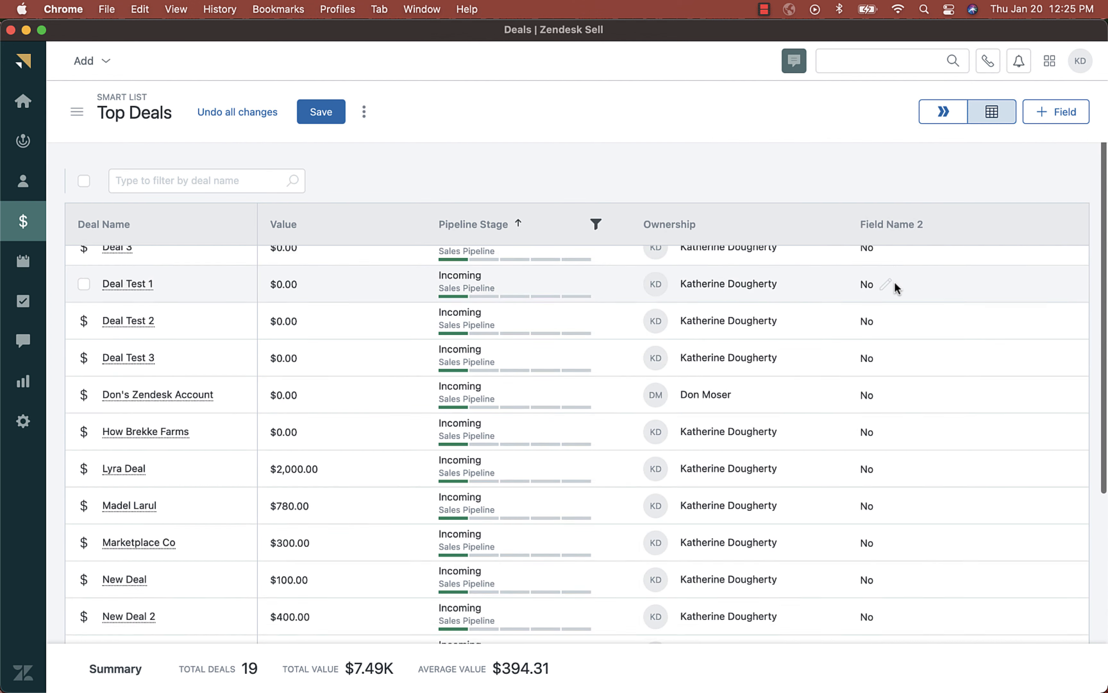
{"action": "scroll", "coordinate": [870, 300], "scroll_direction": "up", "scroll_amount": 2}
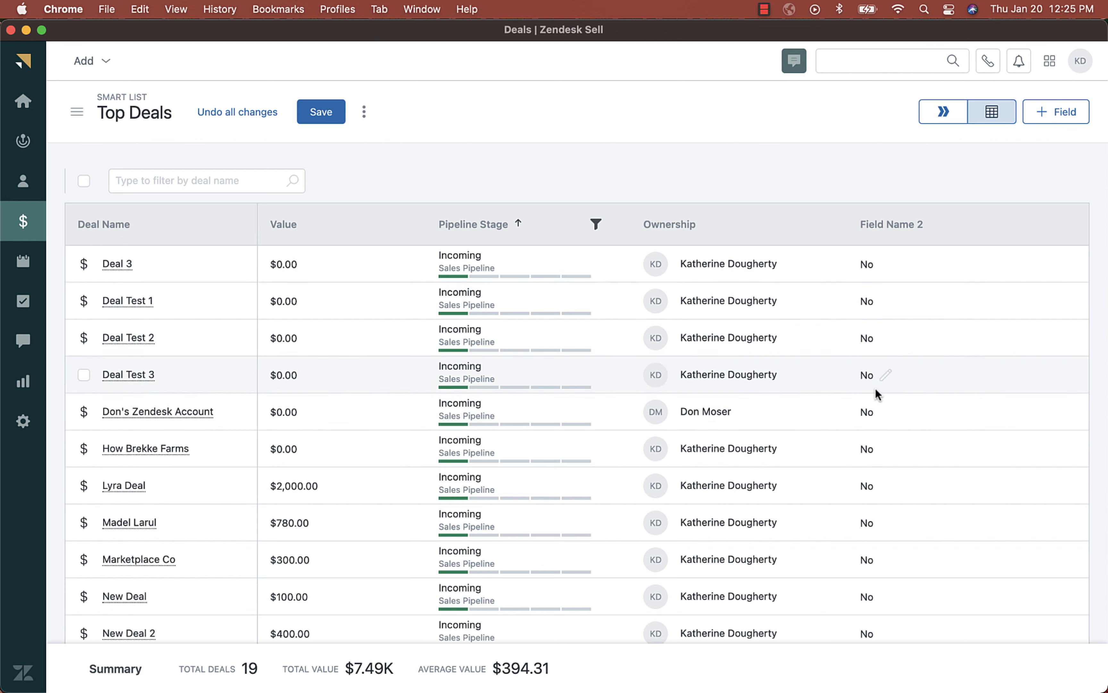